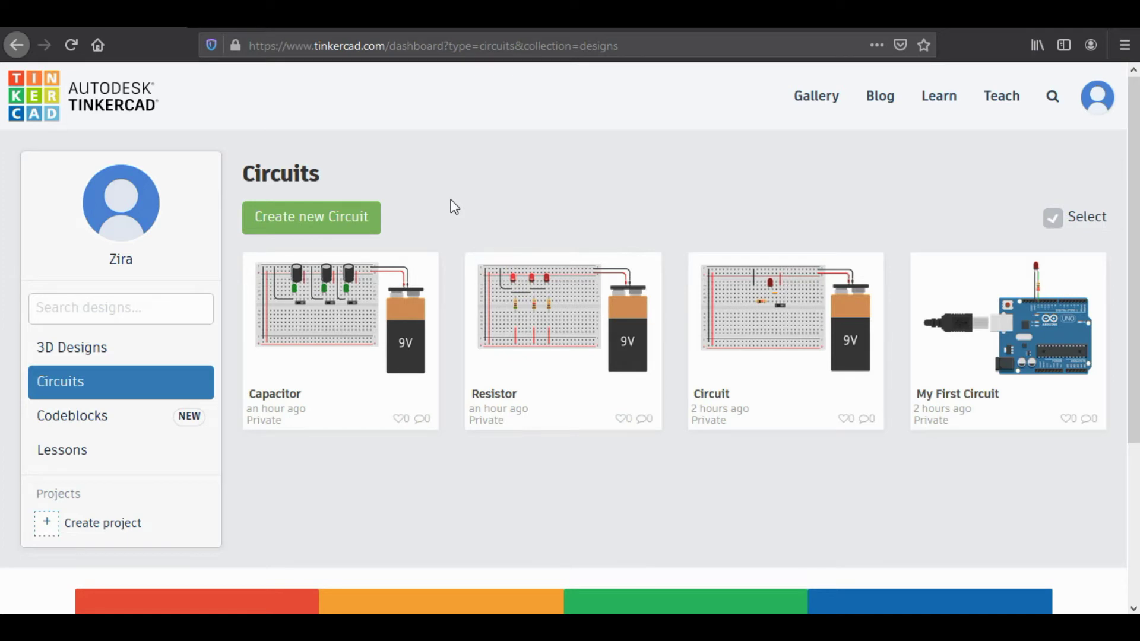
- Create a new circuit and name it "Diode and Pot"
left_click(297, 218)
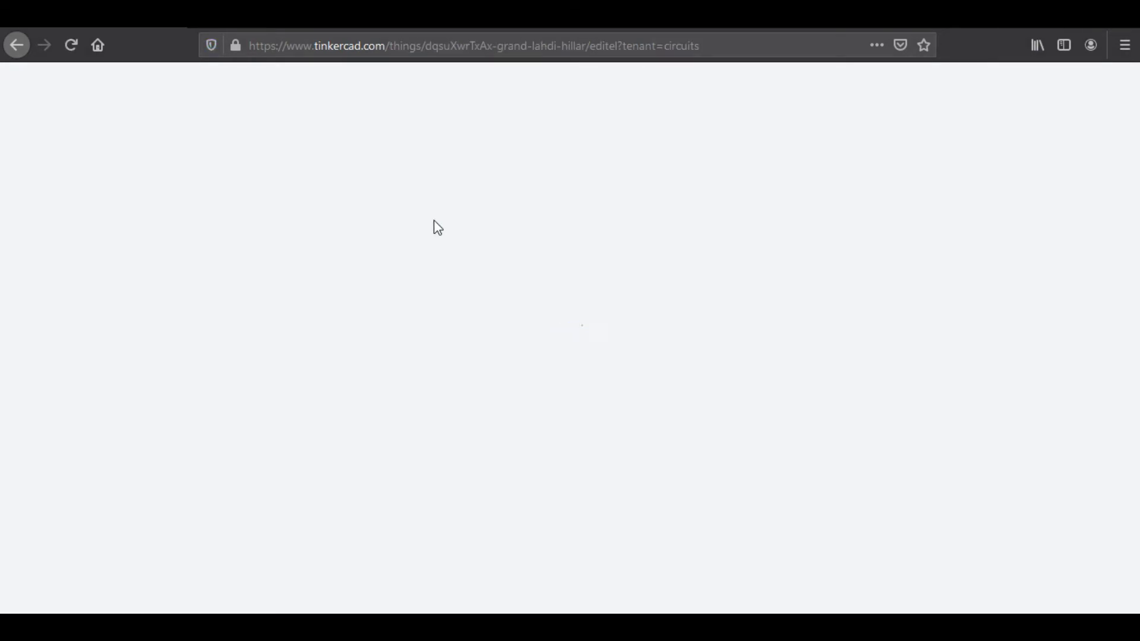
left_click(133, 86)
type("Diode and Pot")
key("Escape")
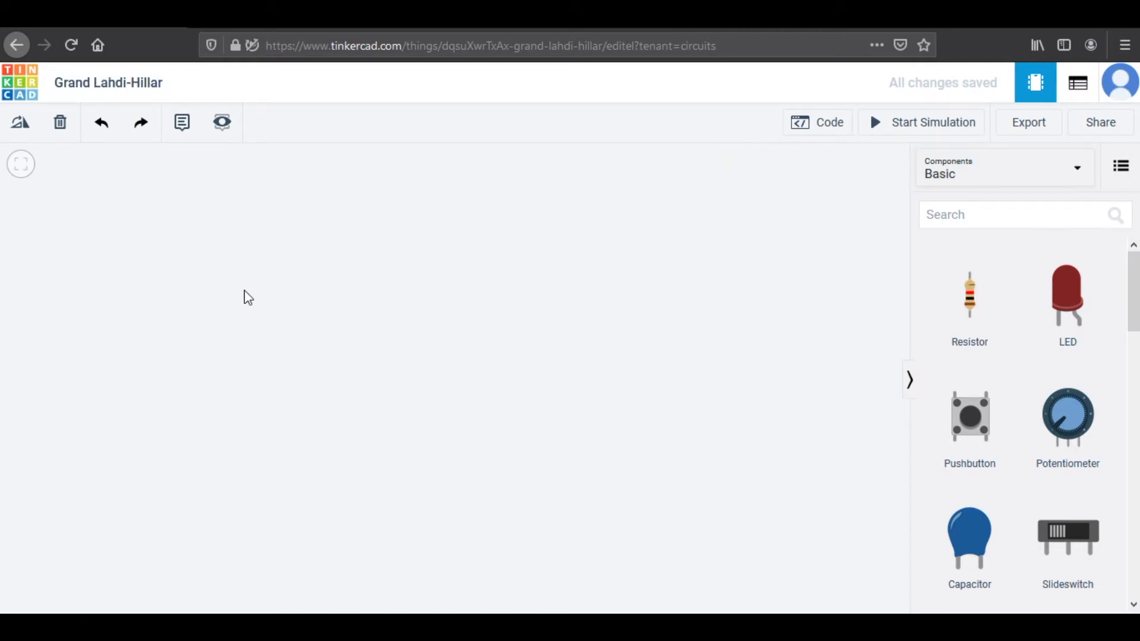
- Find the Breadboard Small component and place it on the empty workplane
left_click(970, 212)
type("bread")
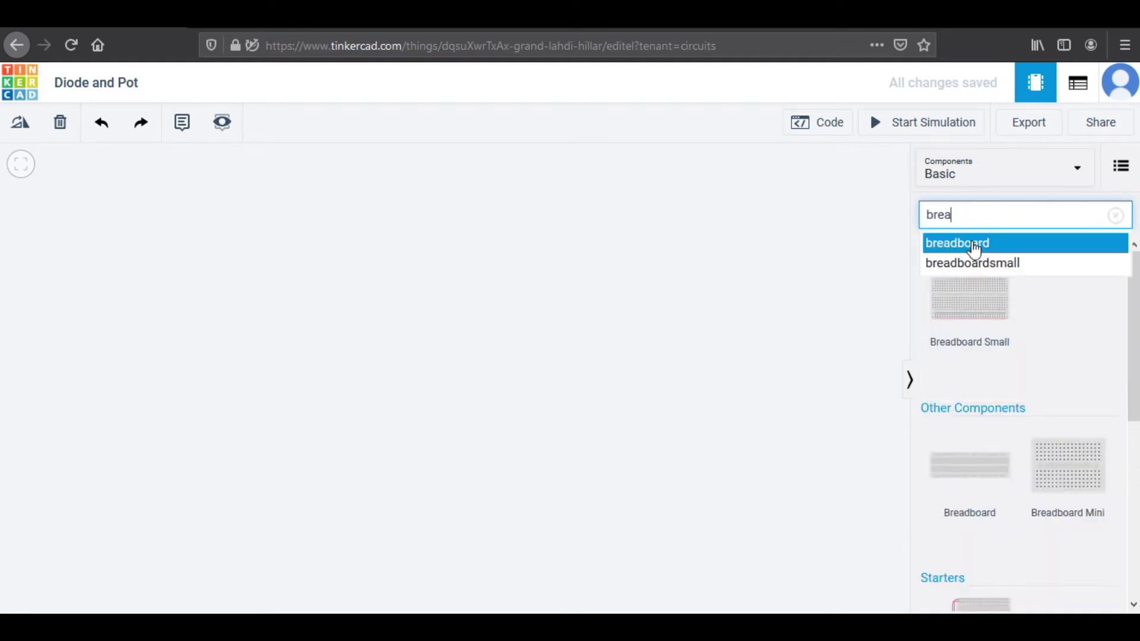
left_click(977, 244)
left_click(969, 295)
left_click(400, 333)
- Find the 9V Battery component and place it upright beside the breadboard's column 30 end
double_click(964, 215)
type("batter")
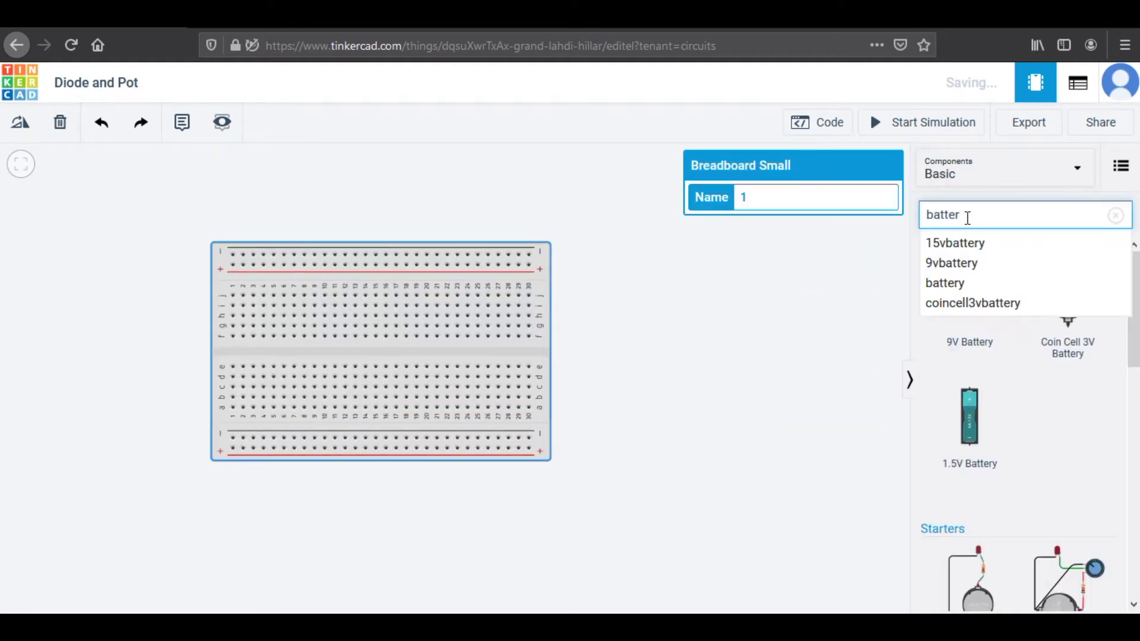
left_click(962, 284)
left_click(965, 306)
left_click(623, 283)
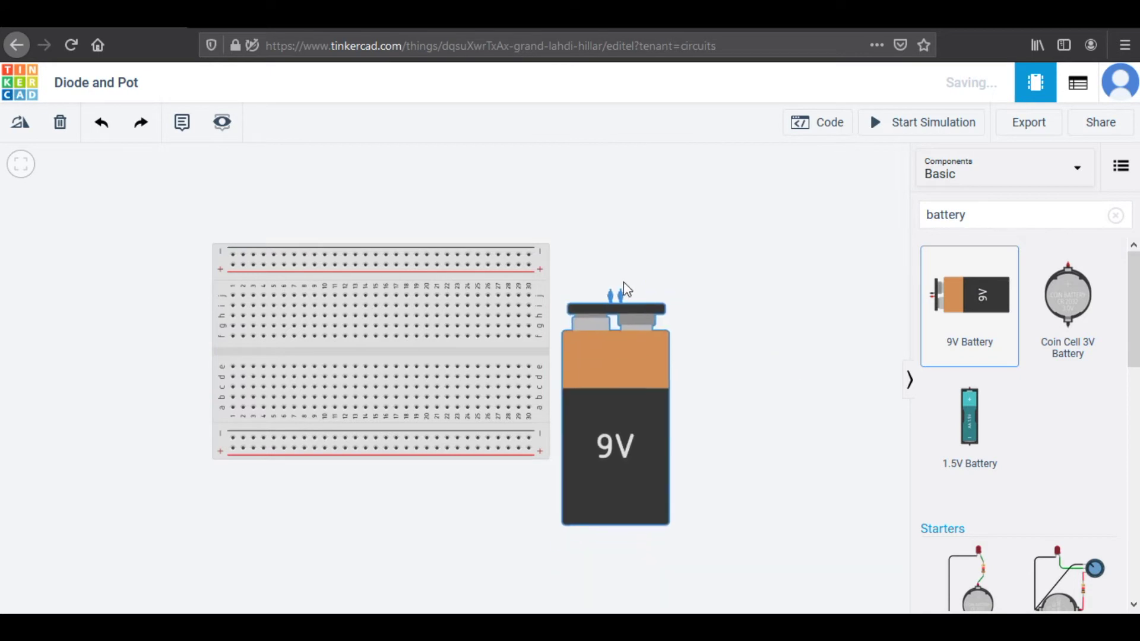
- Wire the upper positive rail at column 30 to the battery's positive terminal with a red, right-angled wire
scroll(575, 274, "up", 5)
left_click(460, 271)
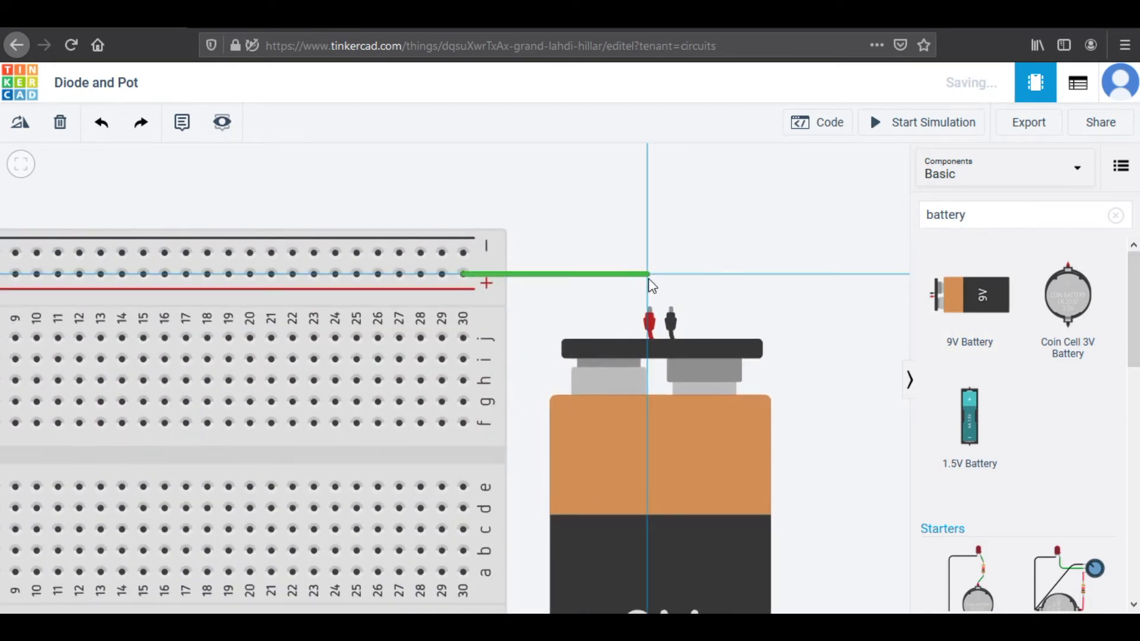
left_click(643, 272)
left_click(646, 320)
left_click(772, 197)
left_click(751, 241)
- Wire the upper negative rail at column 30 to the battery's negative terminal with a black, right-angled wire
left_click(463, 253)
left_click(674, 252)
left_click(671, 308)
left_click(772, 197)
left_click(748, 221)
left_click(705, 285)
scroll(705, 285, "down", 3)
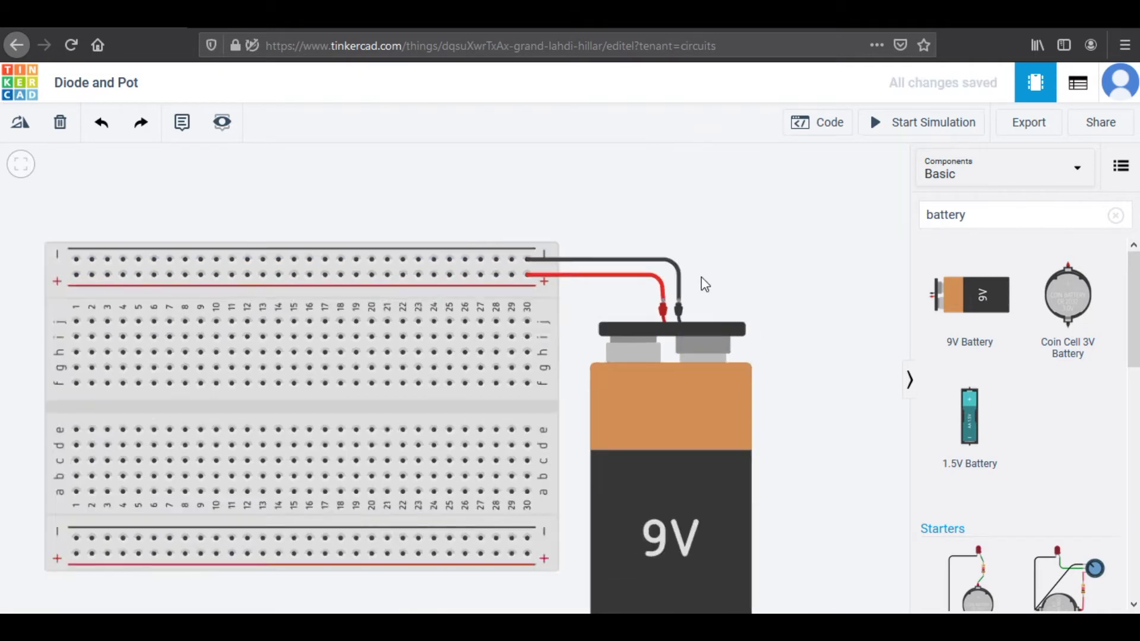
- Join the breadboard's upper and lower negative rails at column 1 with a black wire
scroll(137, 420, "up", 1)
left_click(239, 179)
left_click(238, 489)
left_click(795, 196)
left_click(748, 221)
- Join the breadboard's upper and lower positive rails at column 2 with a red wire
left_click(255, 195)
left_click(255, 506)
left_click(794, 196)
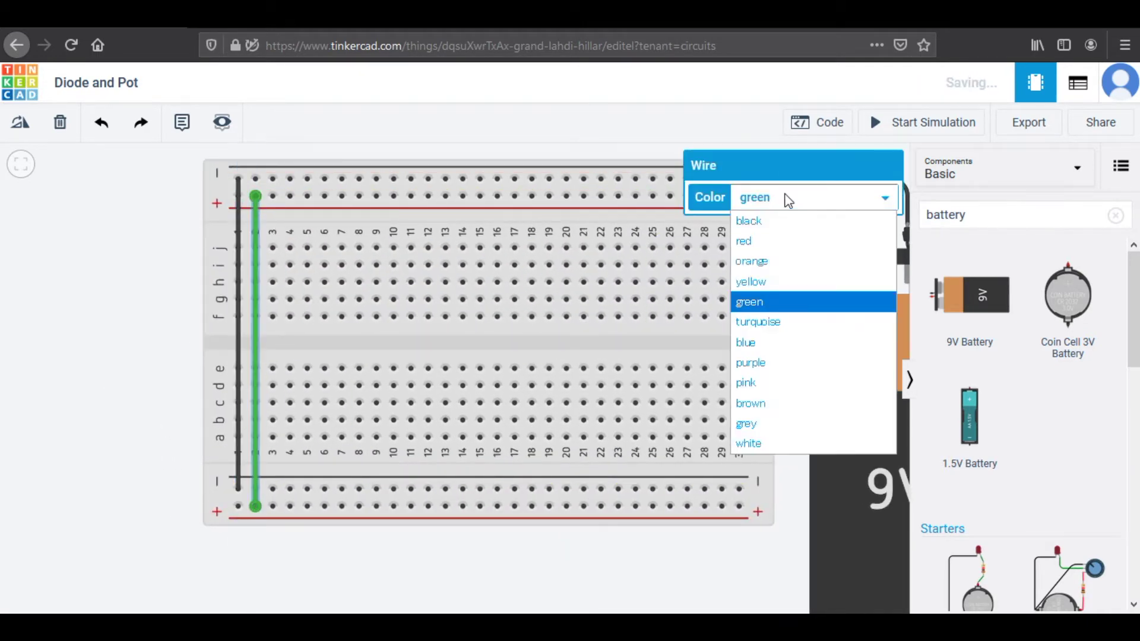
left_click(782, 240)
left_click(804, 237)
left_click_drag(804, 237, 702, 279)
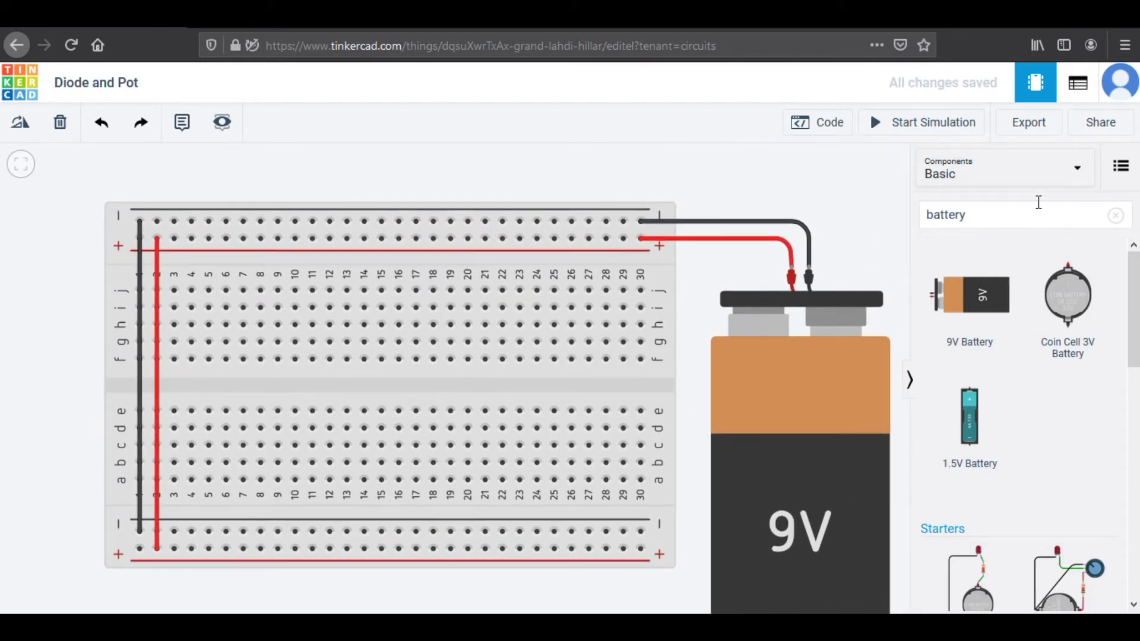
- Place a horizontal diode in row g across columns 15 to 19 and a red LED in row j at columns 9 and 10
left_click(1033, 207)
type("diode")
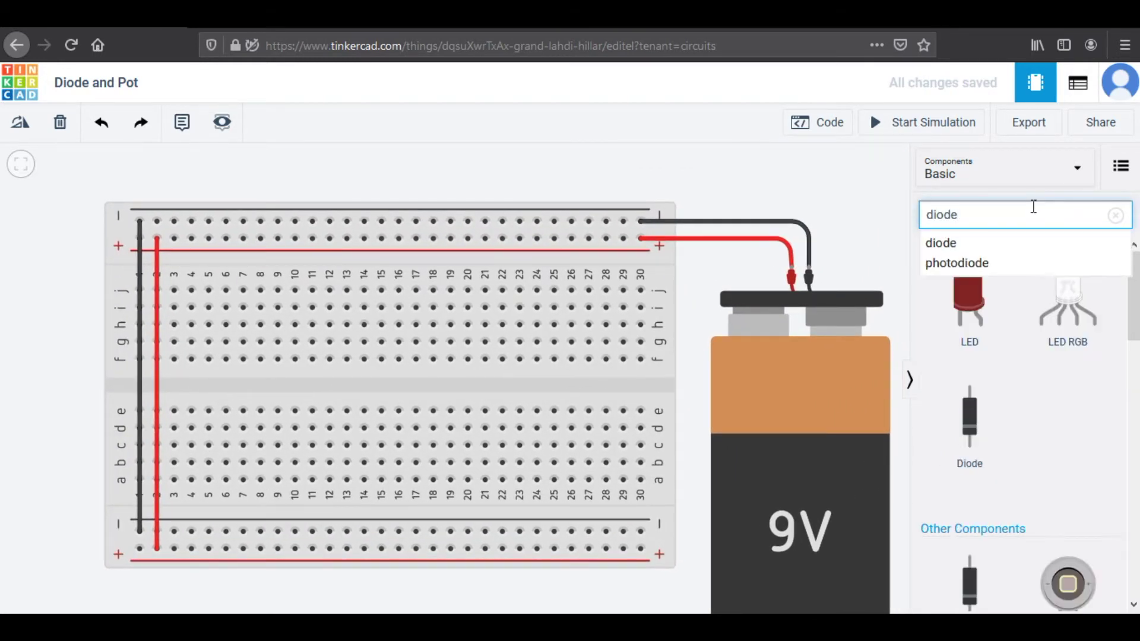
left_click(1008, 244)
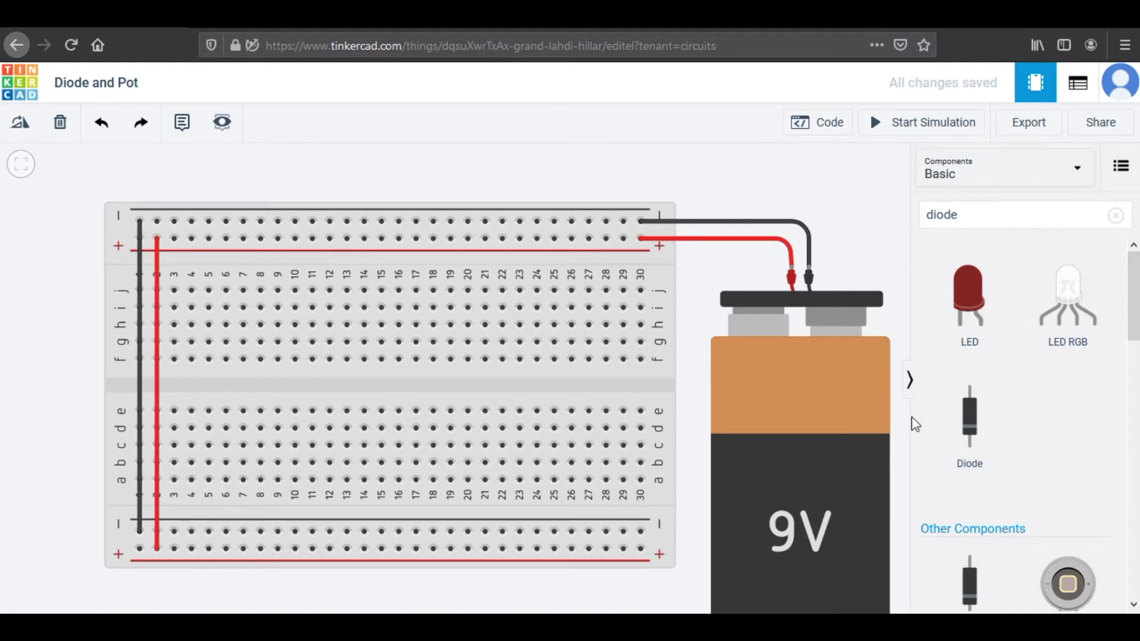
left_click_drag(930, 413, 415, 340)
key("r")
left_click(64, 331)
left_click_drag(969, 297, 290, 297)
- Place a horizontal resistor in row h across columns 10 to 14 and shift the diode to columns 14 to 18
left_click(978, 217)
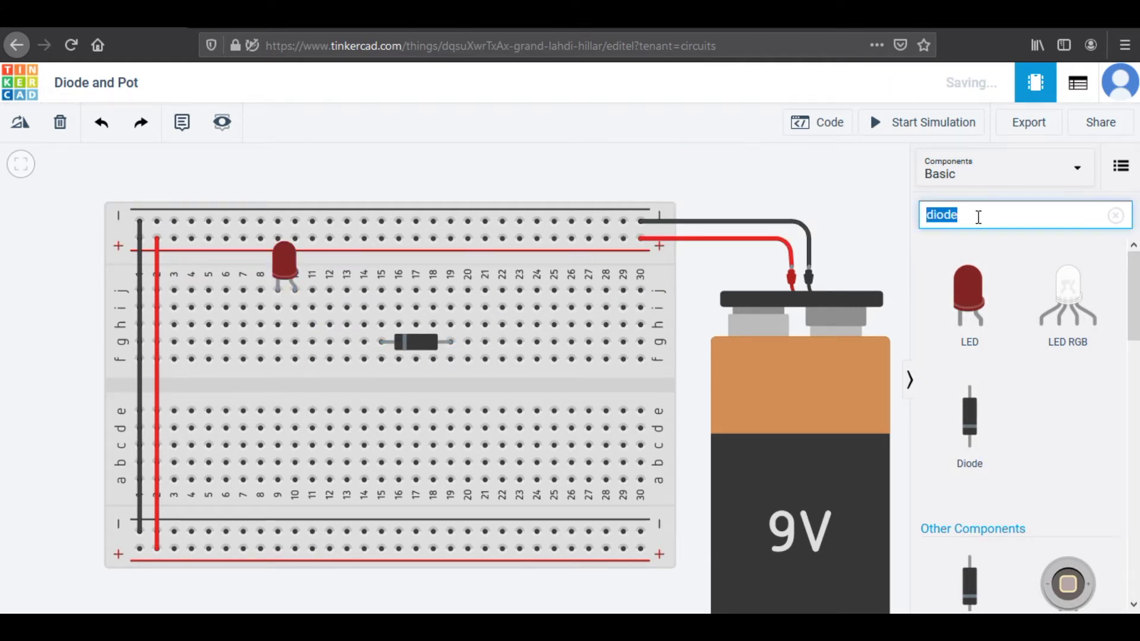
type("resistor")
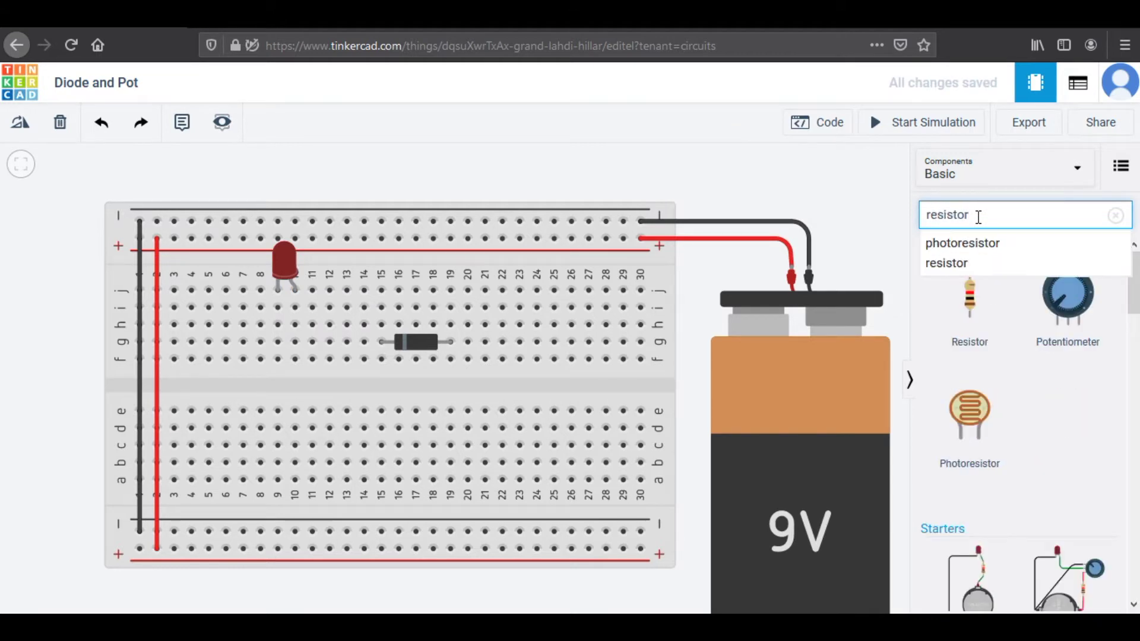
key("Return")
left_click_drag(970, 303, 338, 320)
left_click(38, 313)
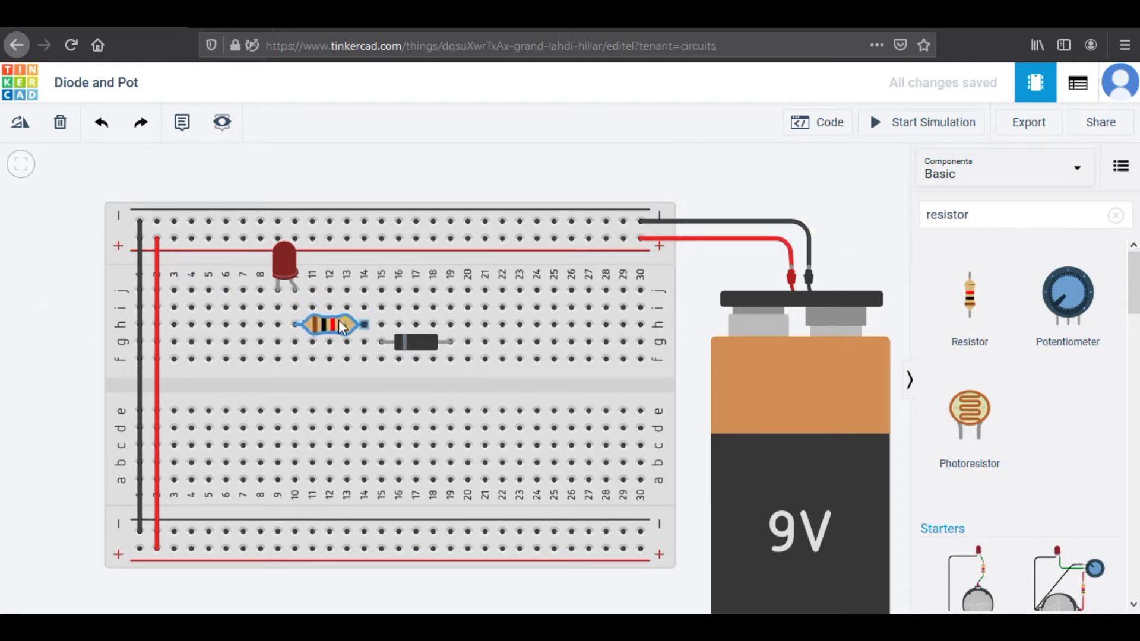
left_click(91, 302)
left_click_drag(420, 341, 403, 341)
left_click(41, 326)
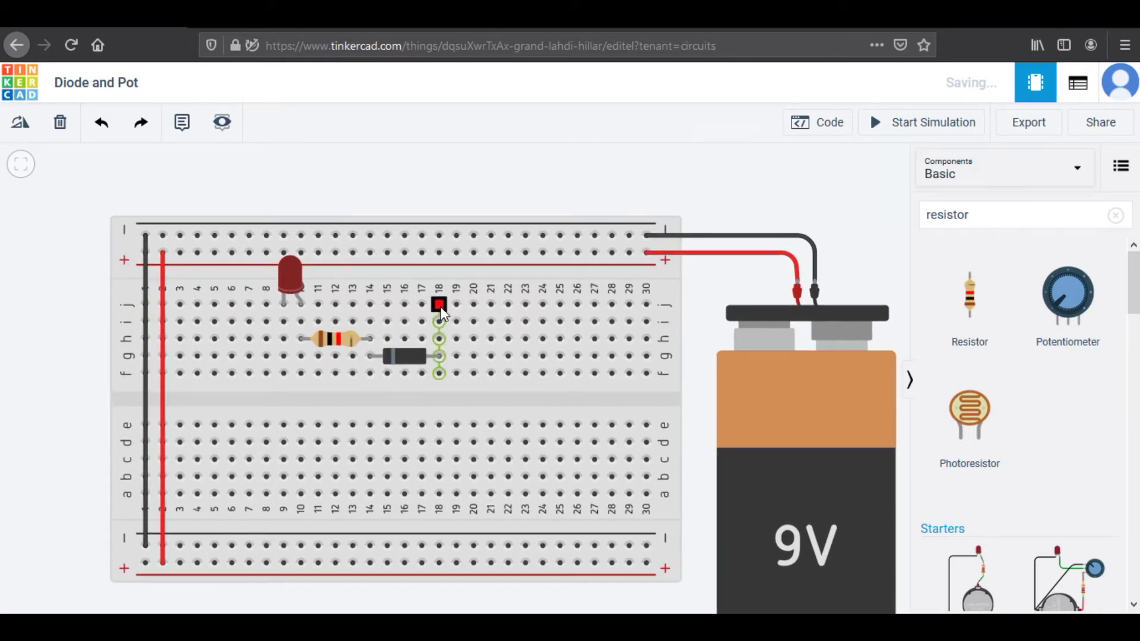
- Connect the diode's column 18 at row j to the upper positive rail with a red wire
left_click(440, 305)
left_click(440, 252)
left_click(826, 197)
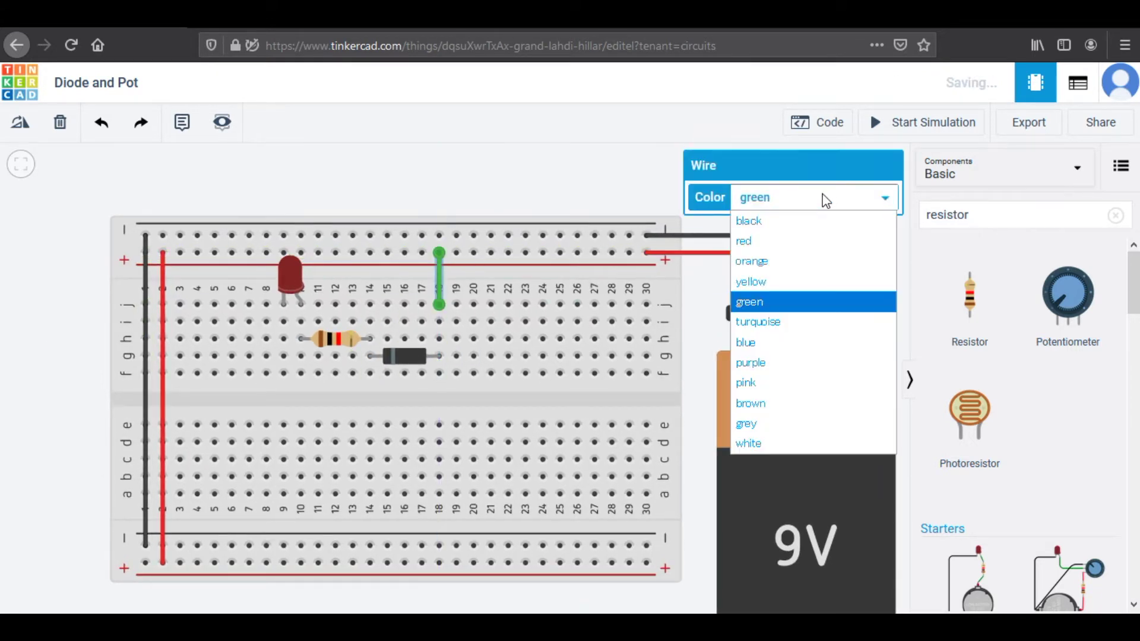
left_click(809, 241)
left_click(75, 320)
- Connect the LED's column 9 at row i to the upper negative rail at column 6 with a black wire bent at a right angle
left_click(283, 322)
left_click(232, 235)
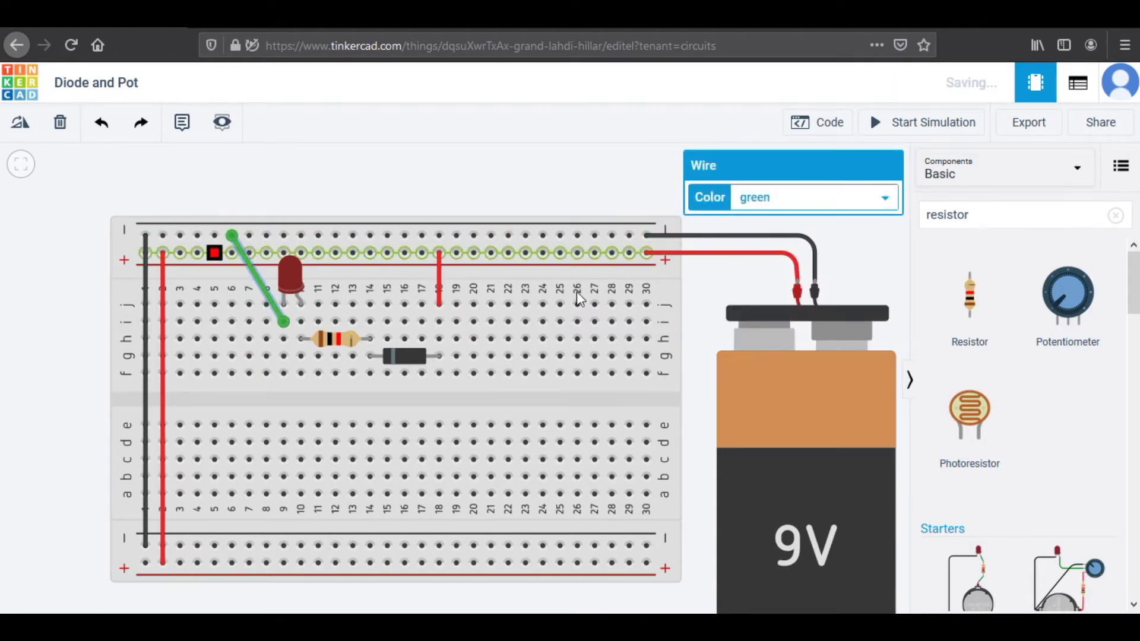
left_click(744, 201)
left_click(750, 223)
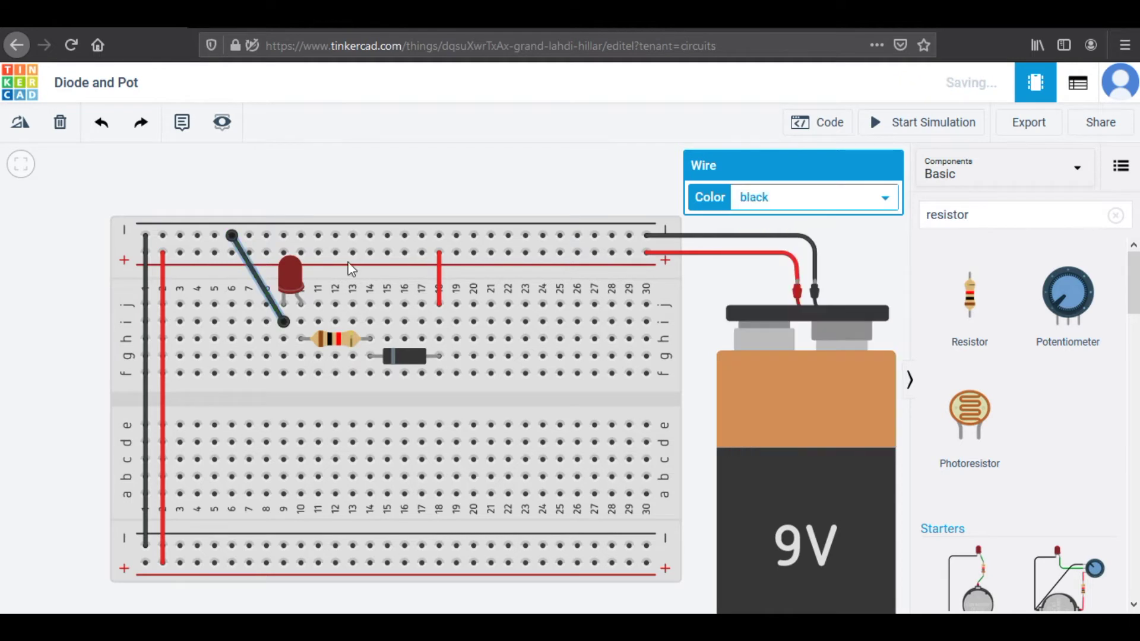
left_click_drag(255, 269, 234, 322)
left_click(90, 323)
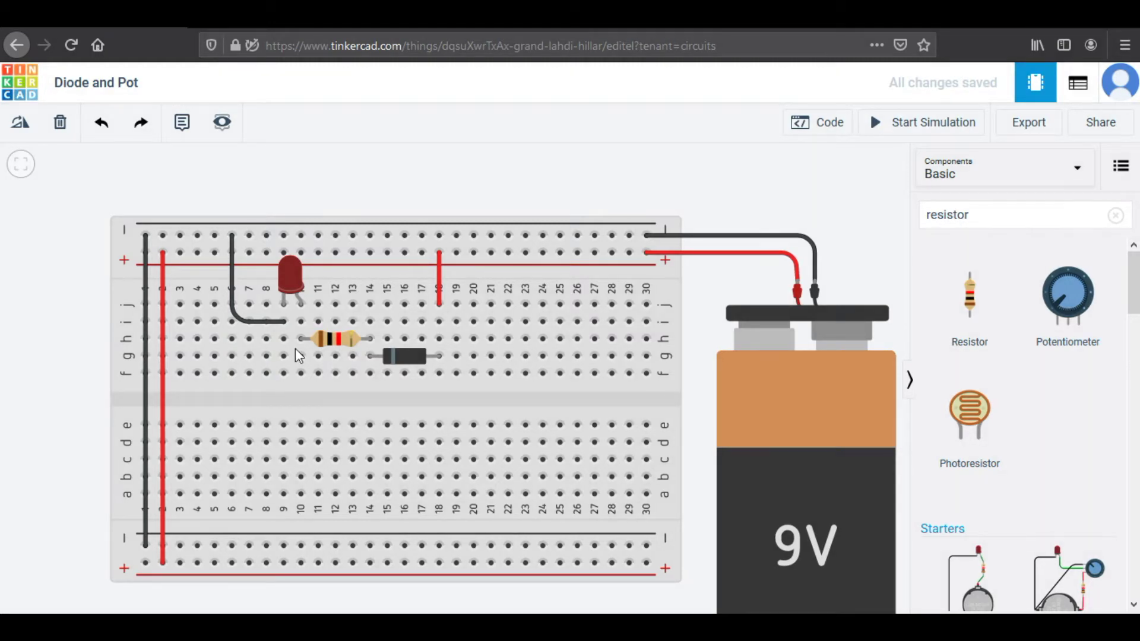
- Set the resistor's resistance to 500 Ω, run the simulation to check the LED, and stop it
left_click(347, 337)
double_click(792, 230)
type("500")
left_click(879, 226)
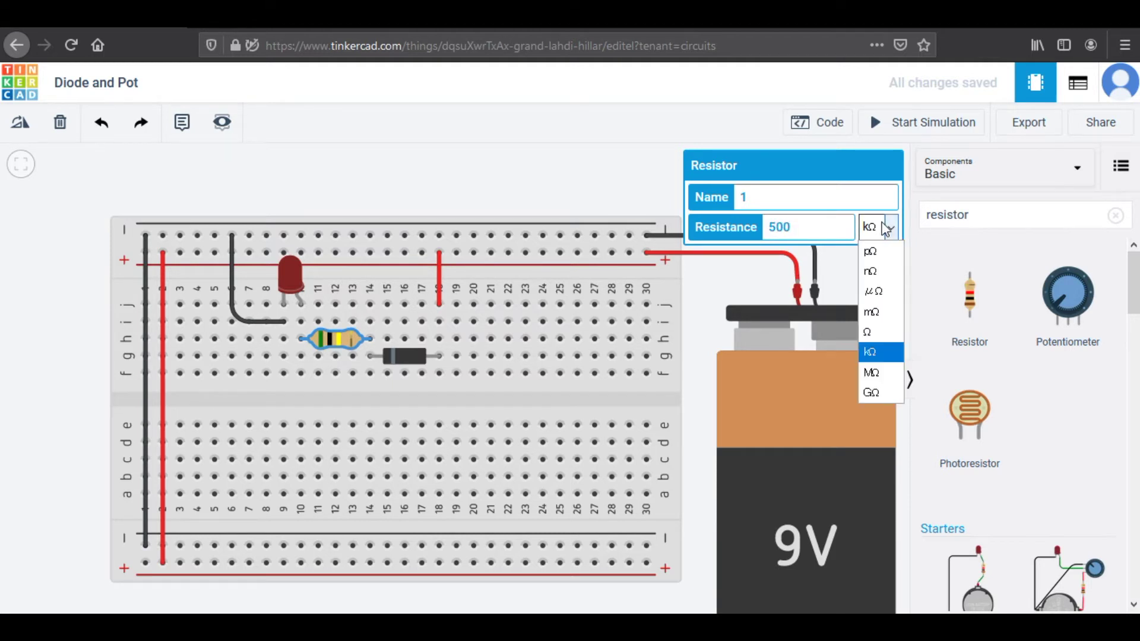
left_click(880, 333)
left_click(710, 280)
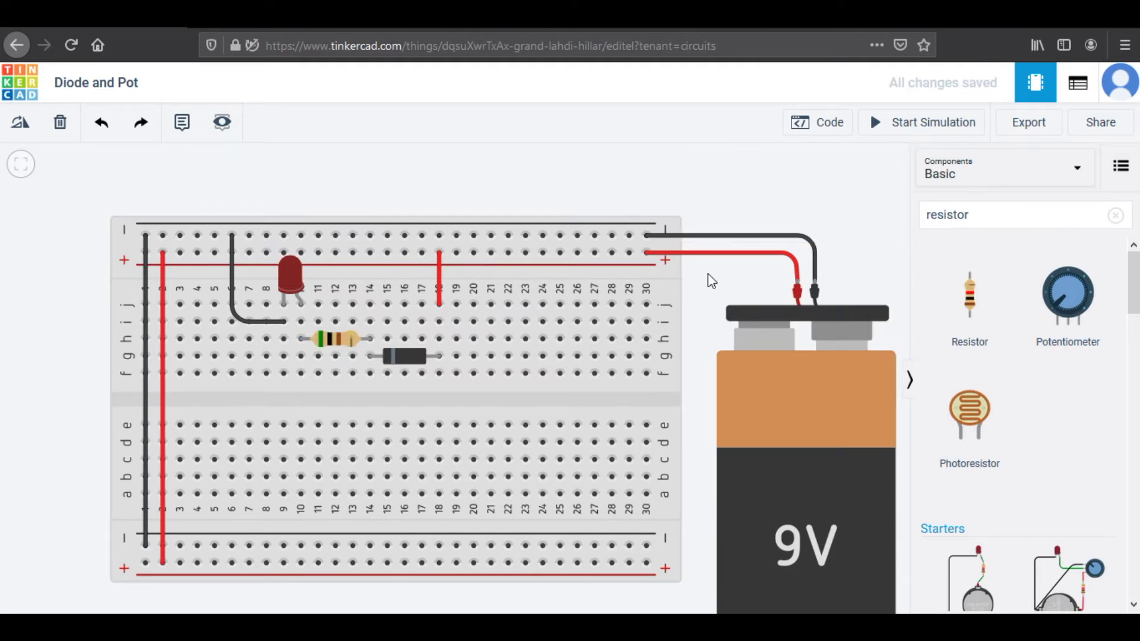
left_click(904, 130)
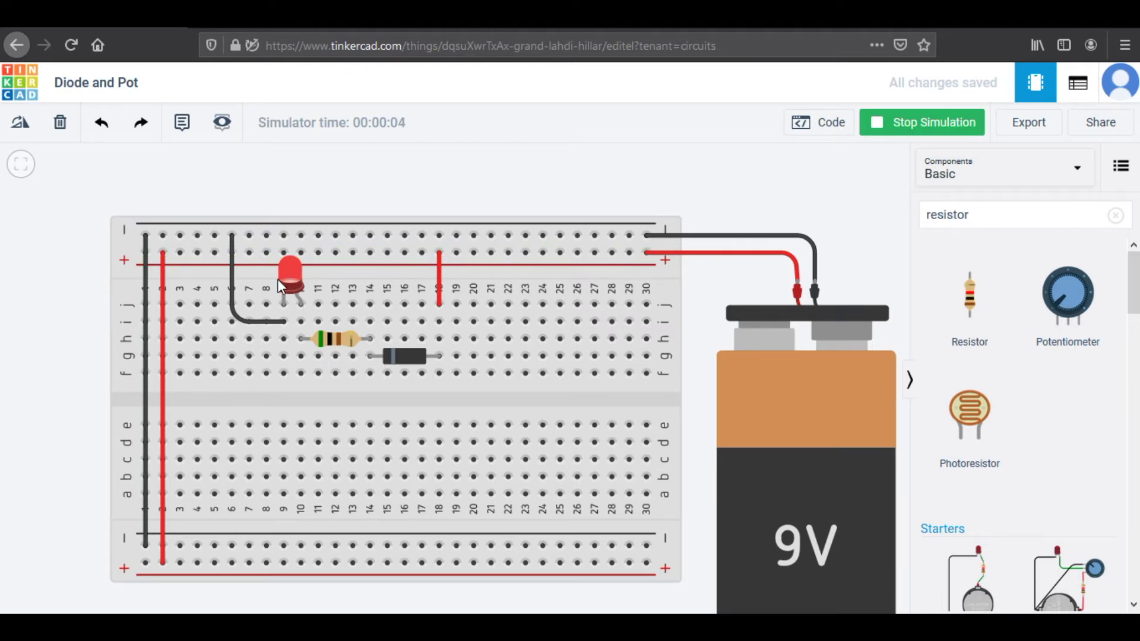
left_click(889, 132)
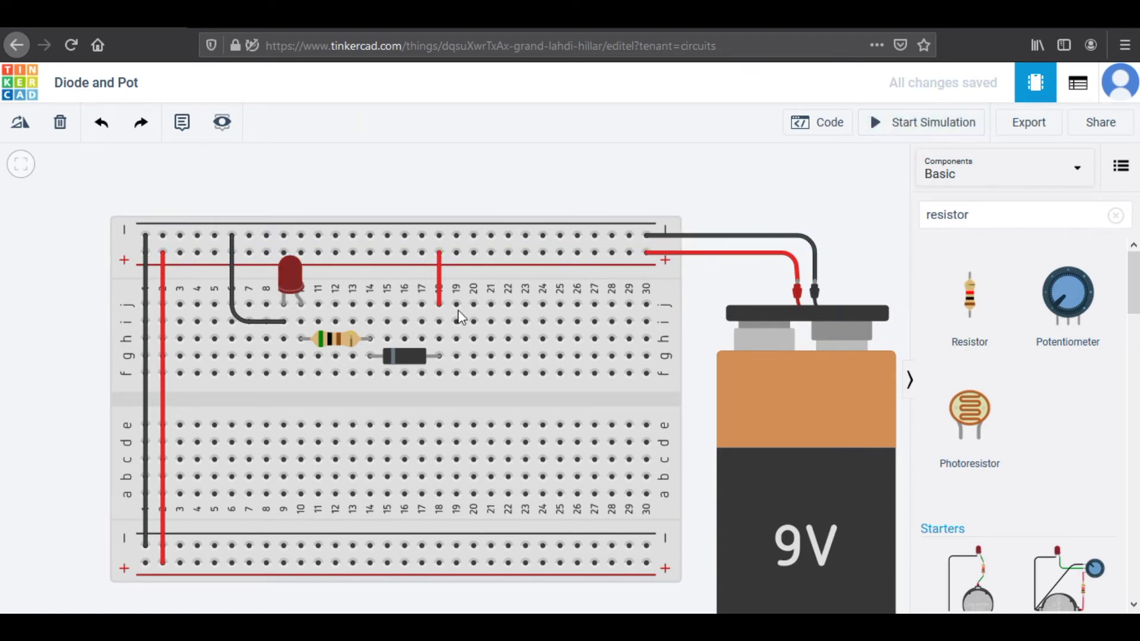
- Reverse the diode by rotating it 180 degrees, run the simulation to check the LED, and stop it
left_click(414, 361)
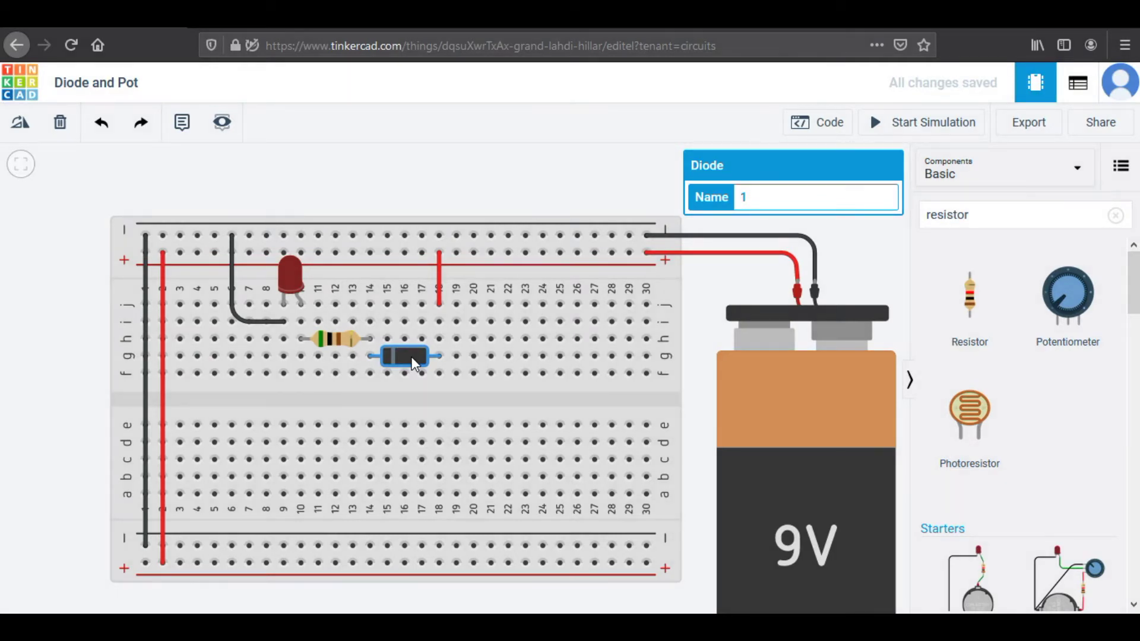
key("r")
key("r")
key("r")
key("r")
key("r")
key("r")
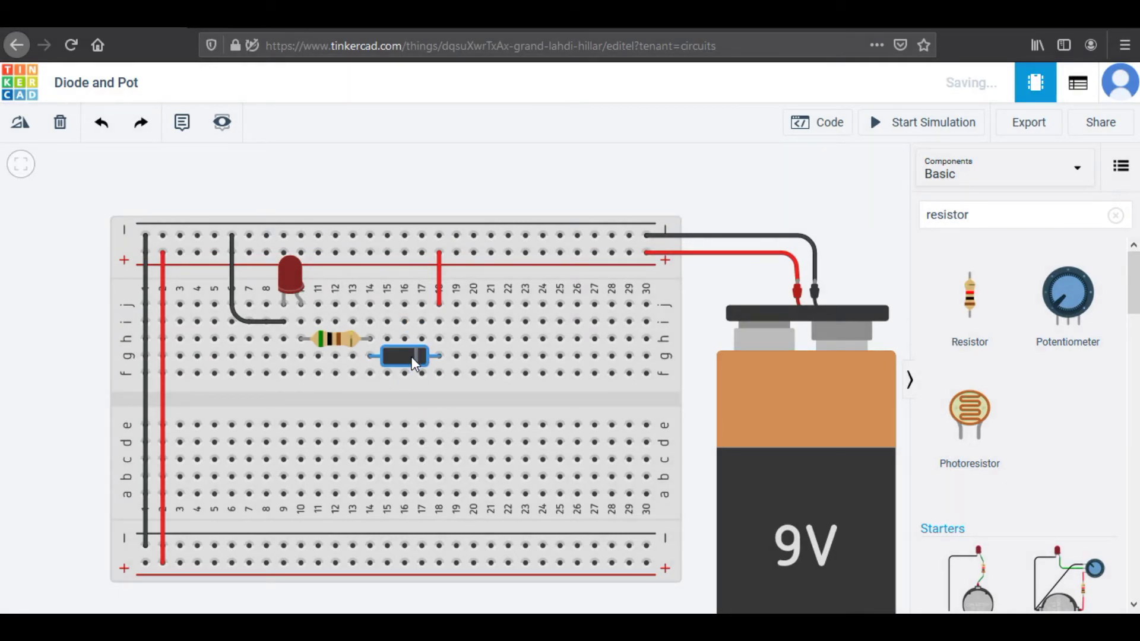
left_click(782, 186)
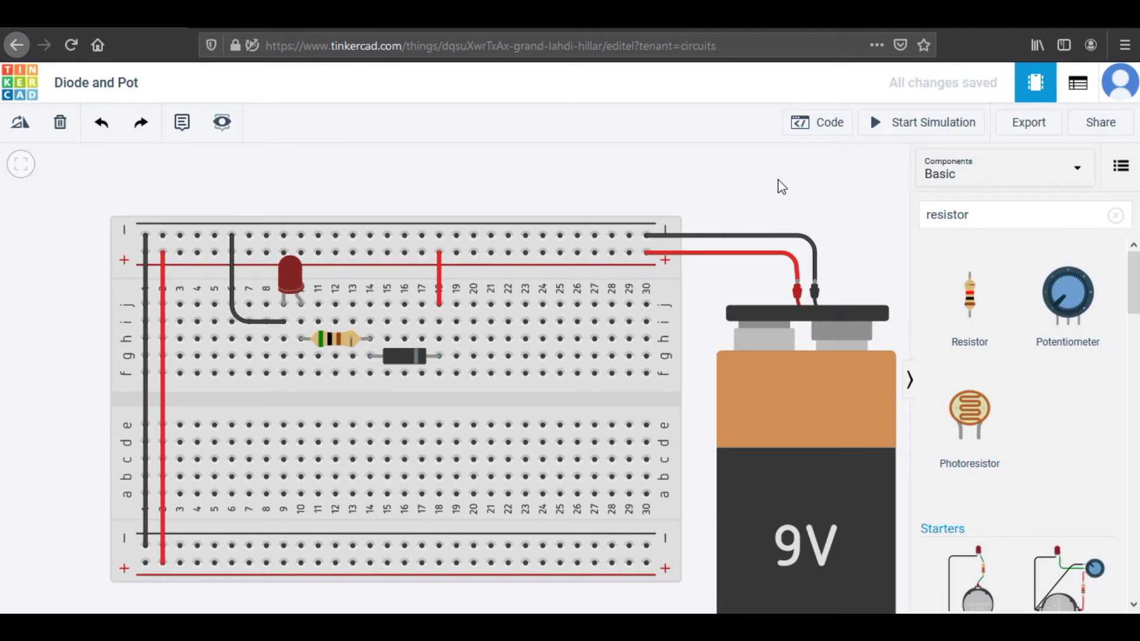
left_click(914, 124)
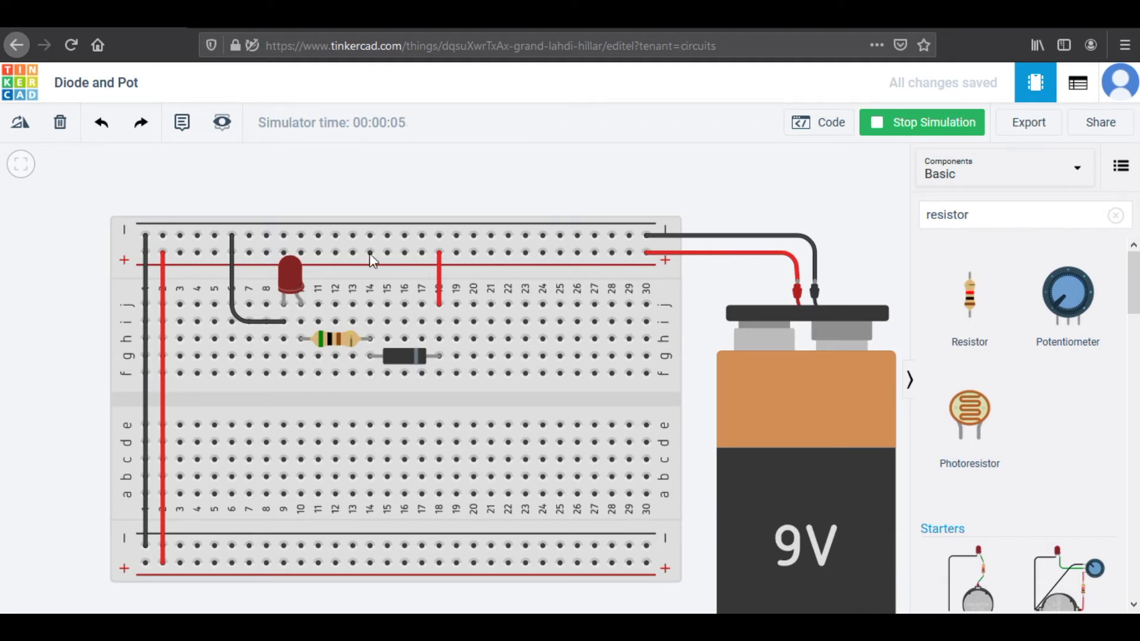
left_click(925, 130)
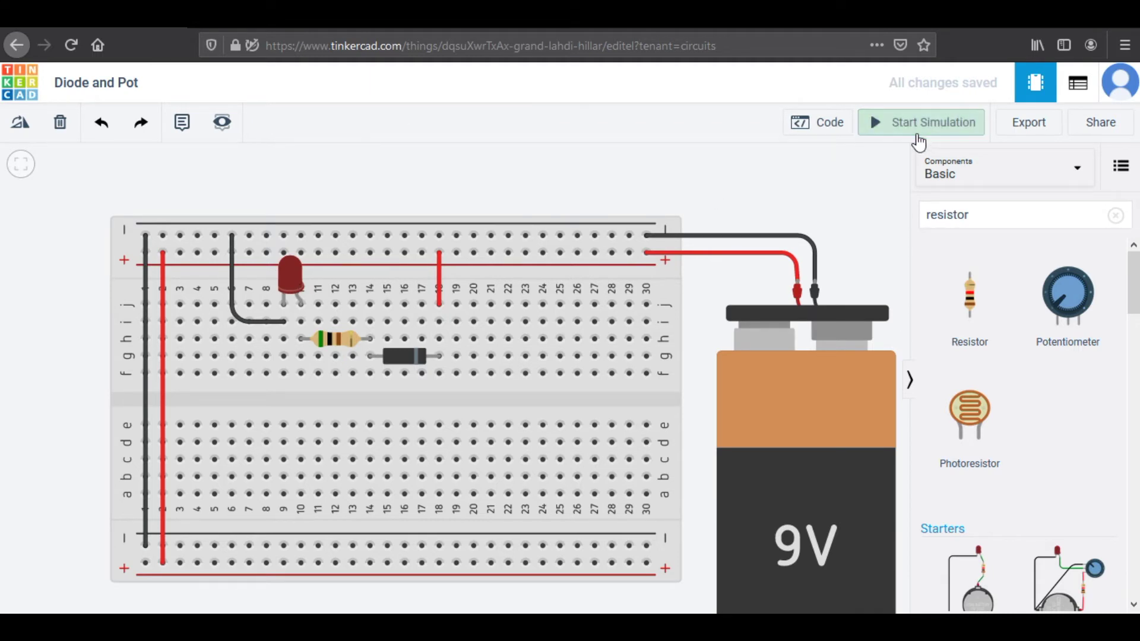
- Rotate the diode back to its original orientation, run the simulation again, and stop it
left_click(408, 365)
key("r")
key("r")
key("r")
key("r")
key("r")
key("r")
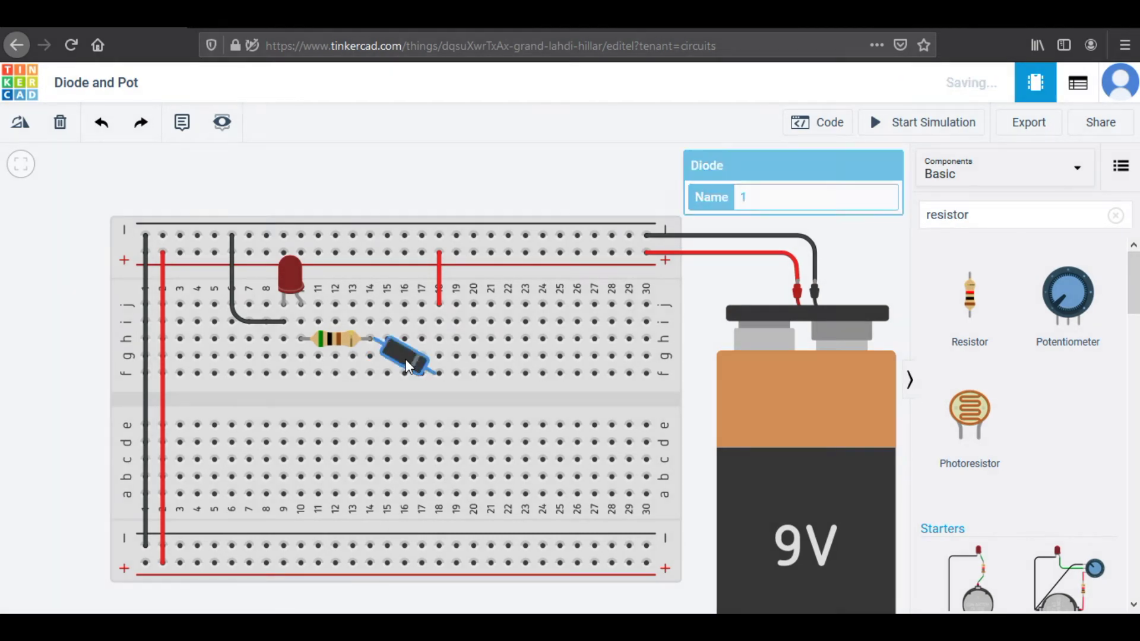
left_click(77, 345)
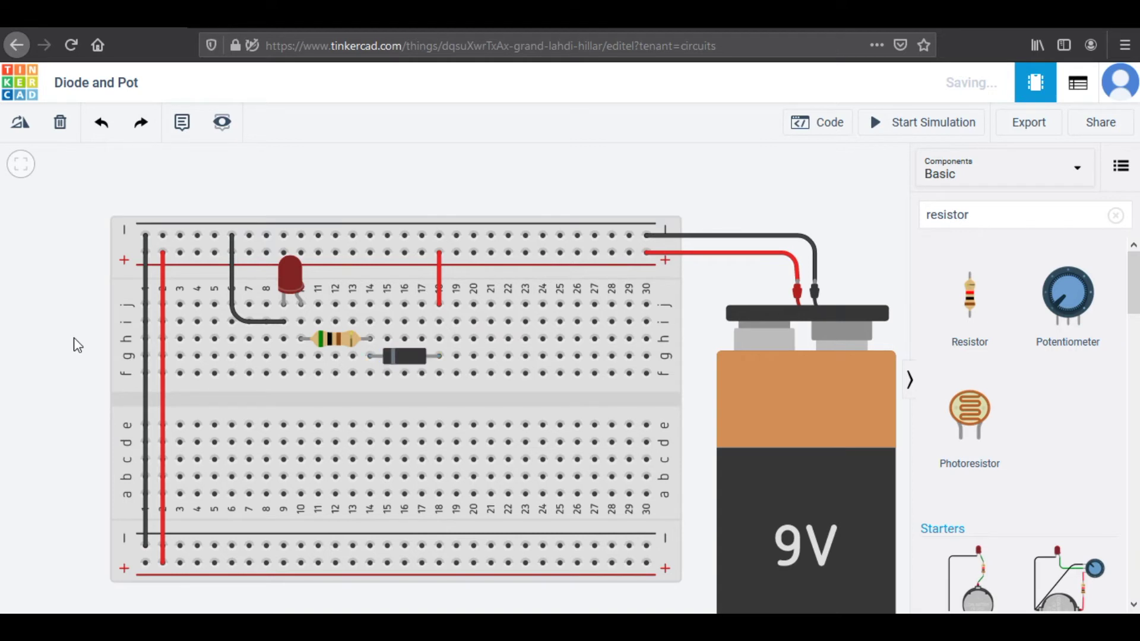
left_click(898, 135)
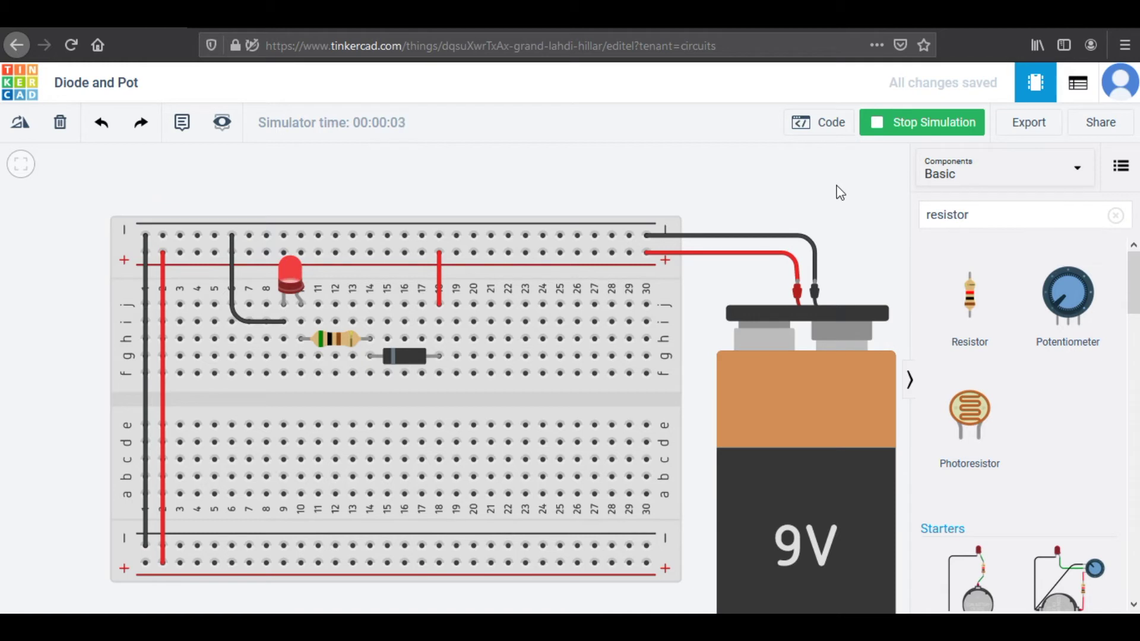
left_click(894, 124)
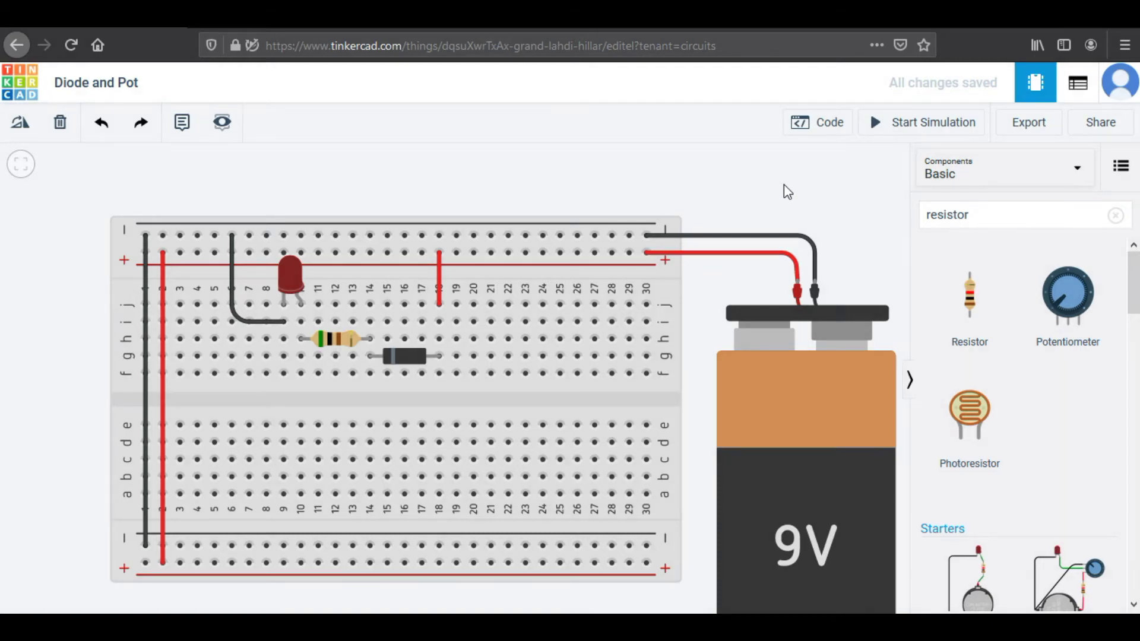
- Duplicate the LED and the 500 Ω resistor together and place the copies in rows e and c of the breadboard's lower half
left_click(291, 275)
left_click(334, 340)
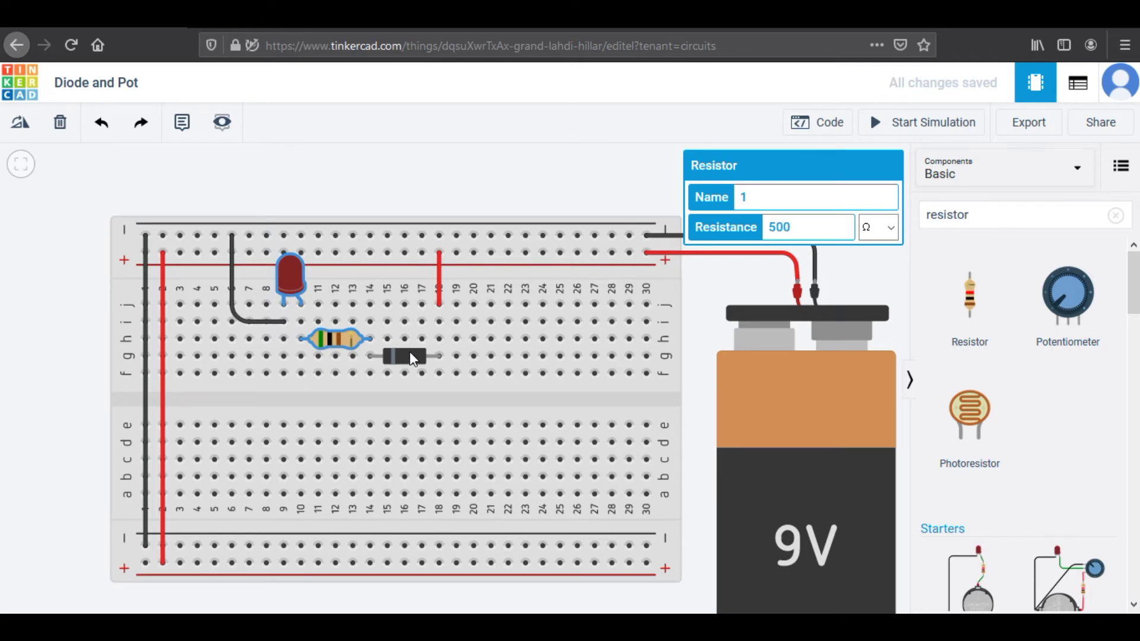
key("ctrl+d")
left_click_drag(410, 352, 312, 447)
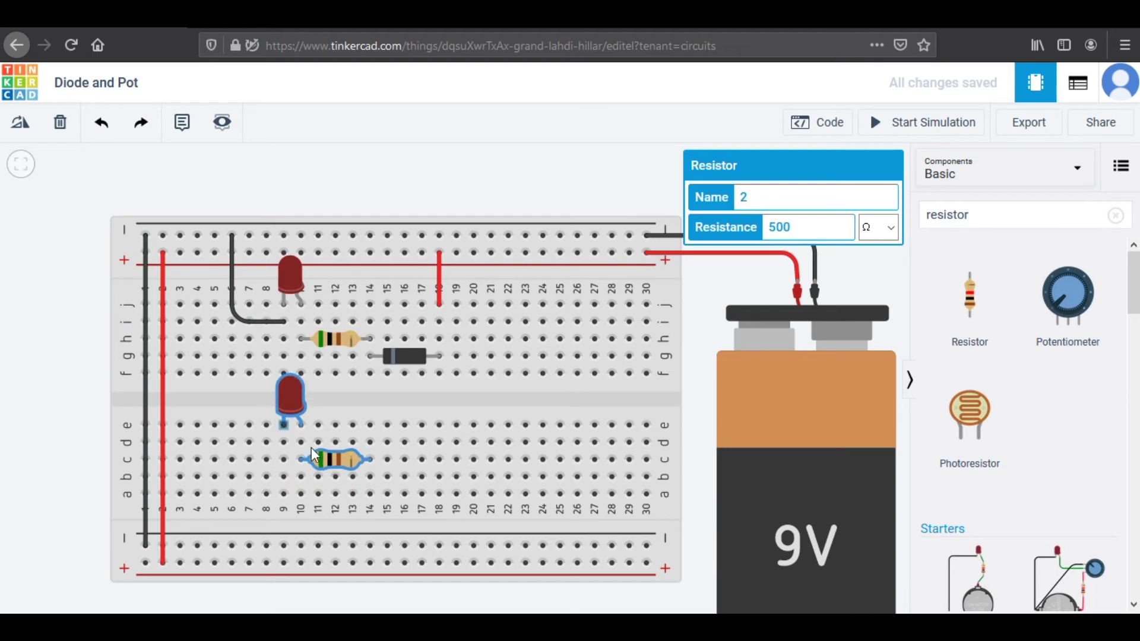
left_click_drag(84, 412, 65, 375)
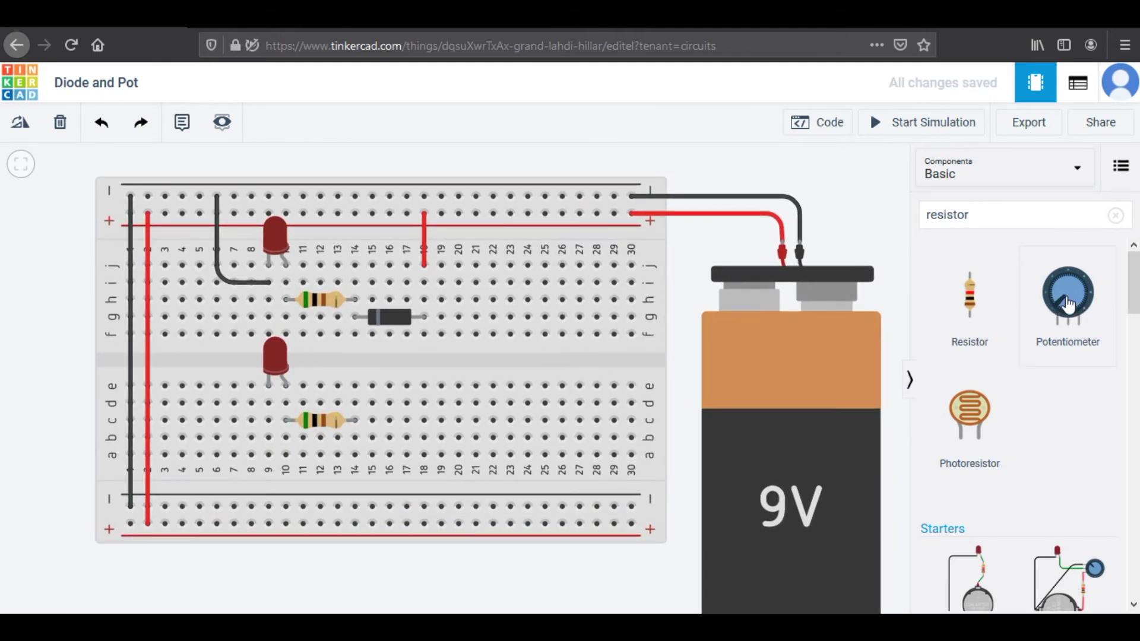
- Add a potentiometer to the breadboard, rotated so its terminals point up into holes c18 to c20
left_click_drag(1067, 304, 392, 459)
key("r")
key("r")
key("r")
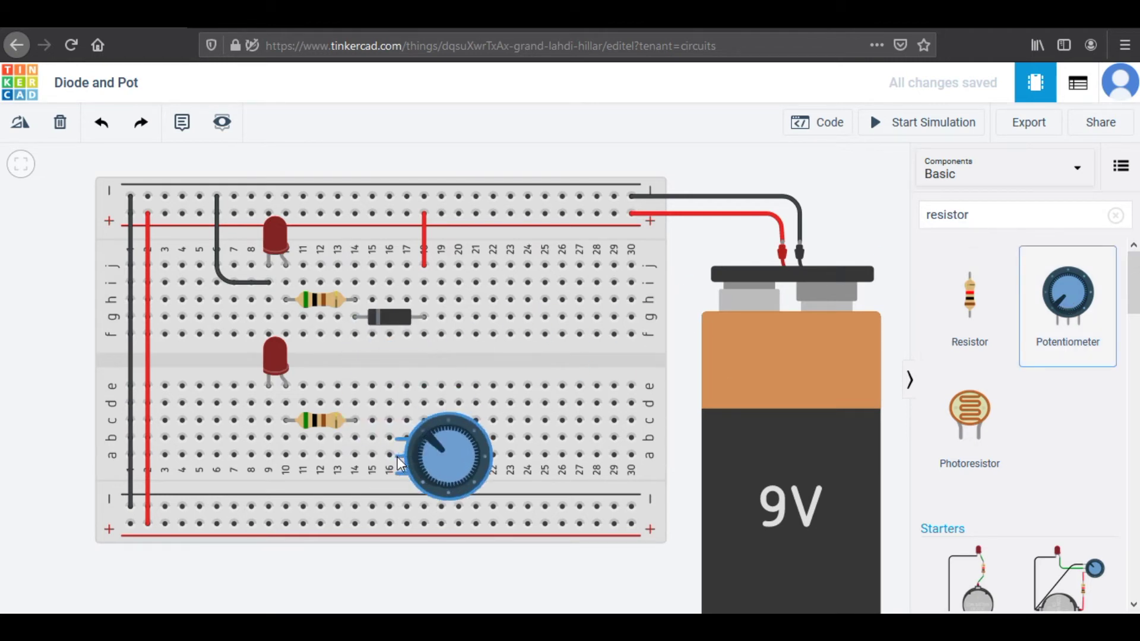
key("r")
key("r")
key("r")
left_click_drag(398, 457, 444, 425)
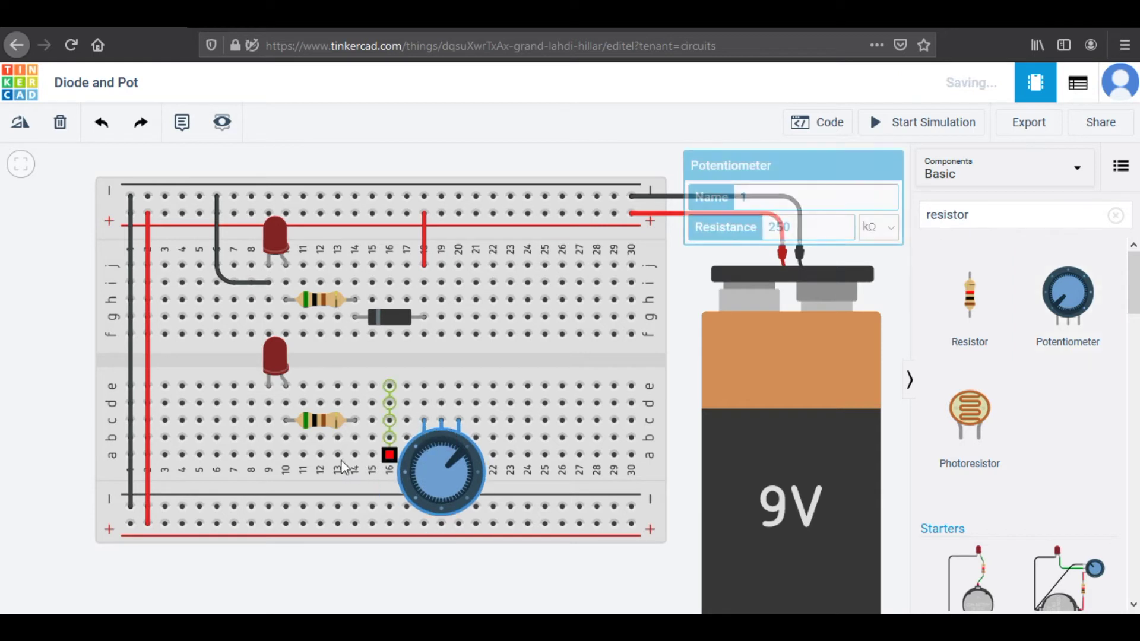
left_click(71, 400)
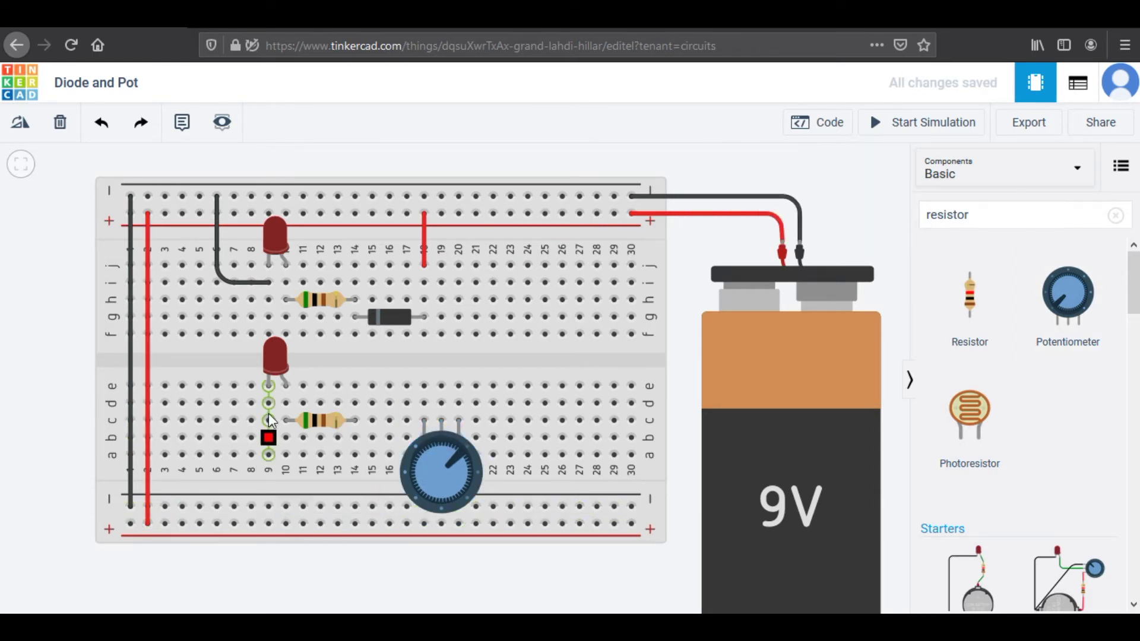
- Connect hole a9, in the lower LED's column, to the lower negative rail with a black wire
left_click(268, 475)
left_click(268, 505)
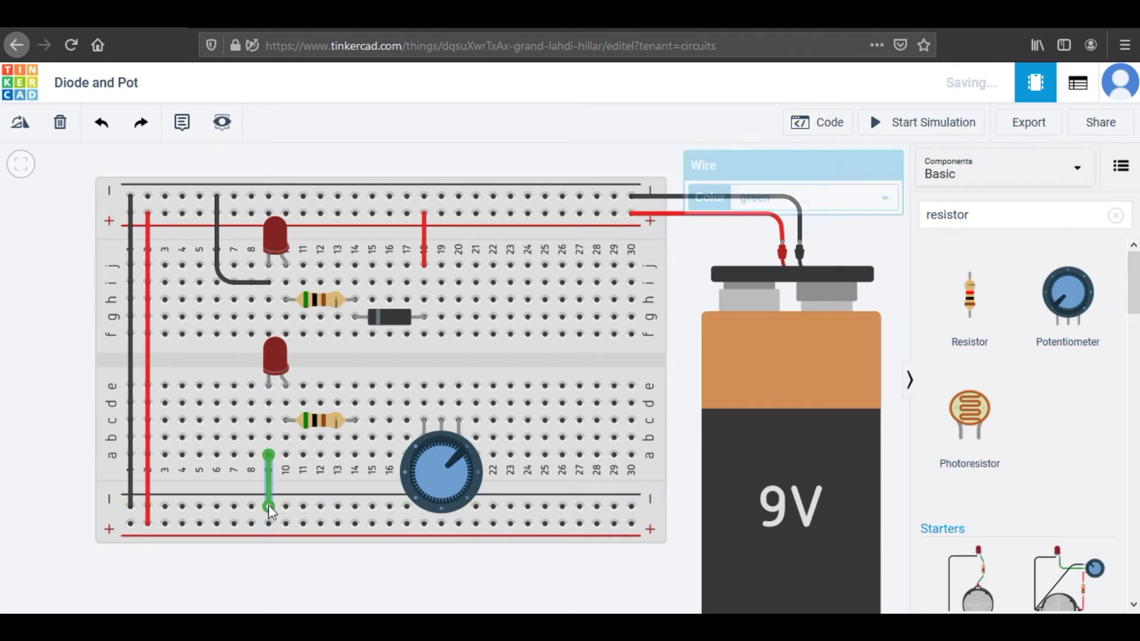
left_click(755, 206)
left_click(756, 222)
left_click(690, 257)
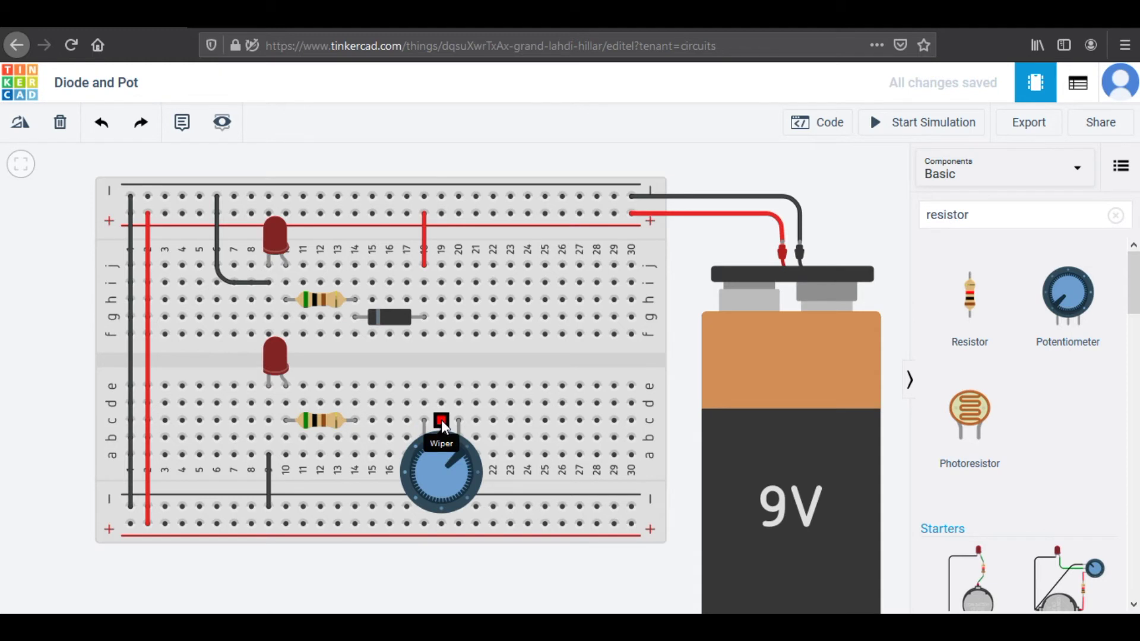
- Connect the lower resistor to the potentiometer's wiper with an orange wire from e14 to e19
left_click(355, 386)
left_click(441, 386)
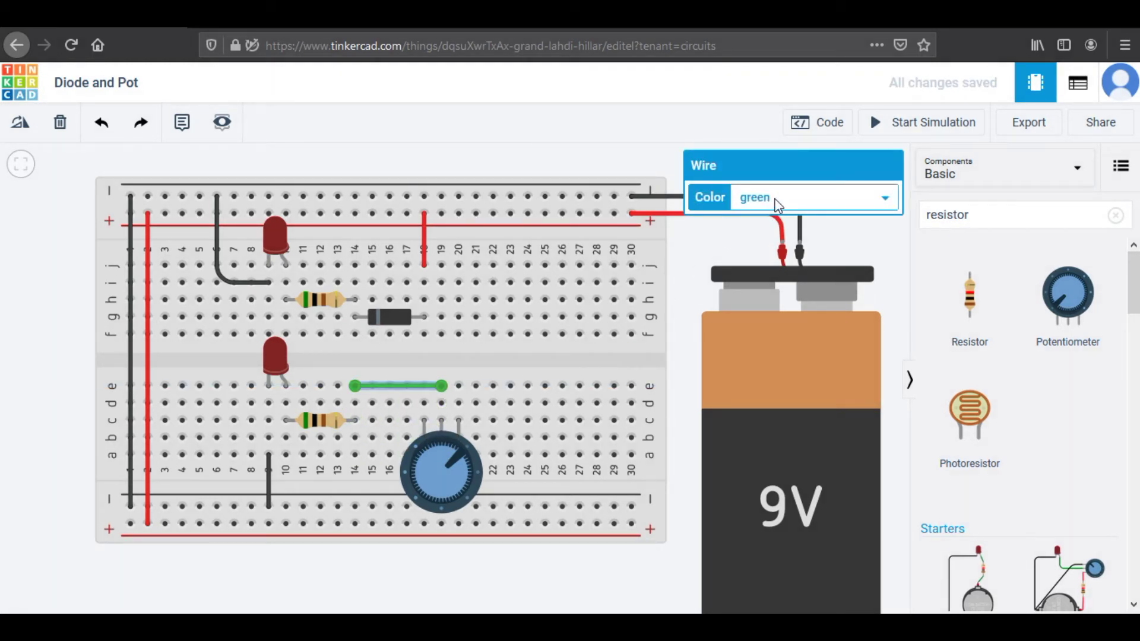
left_click(775, 199)
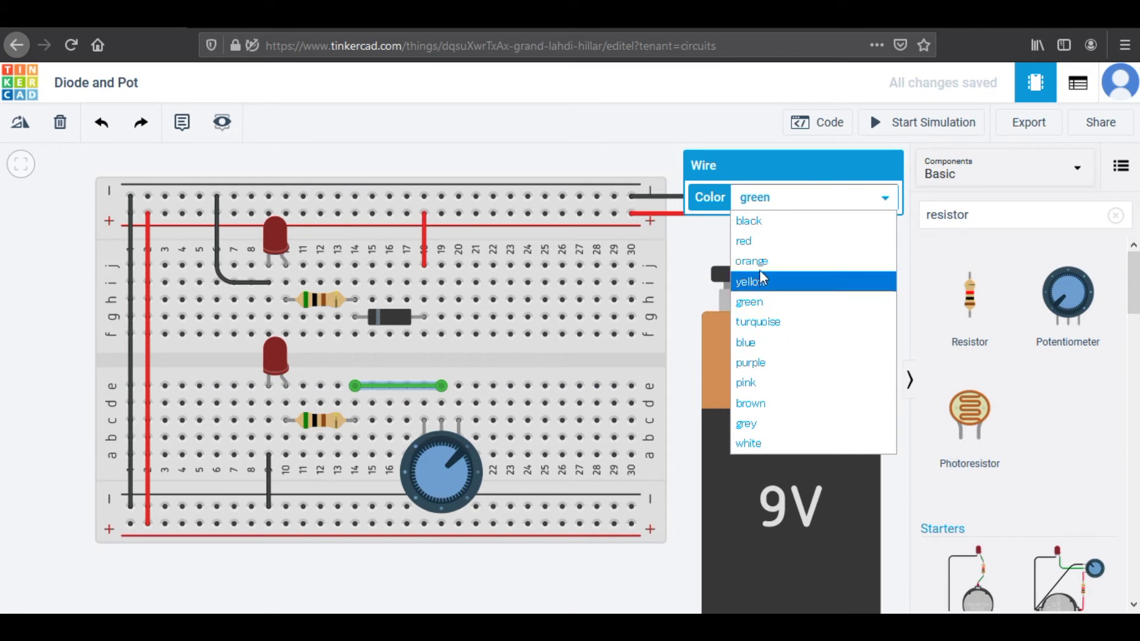
left_click(753, 262)
left_click(687, 298)
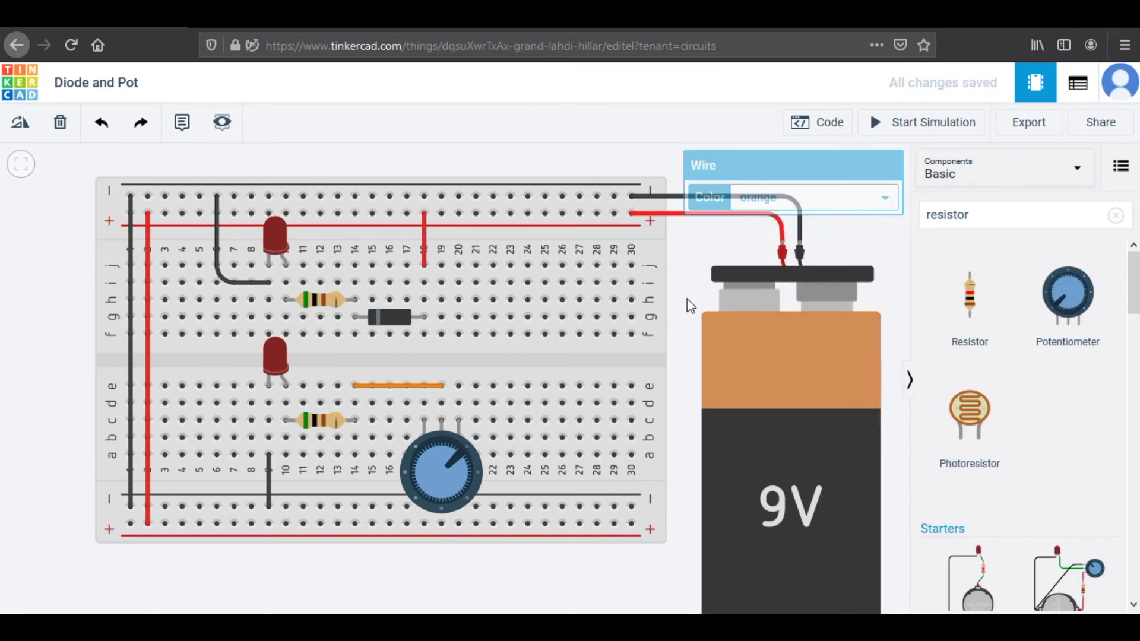
- Connect the potentiometer's terminal at d20 to the lower positive rail with a red wire, bent at a right angle at d24
left_click(457, 422)
left_click(524, 474)
left_click_drag(524, 481, 527, 525)
left_click(762, 196)
left_click(758, 243)
left_click_drag(490, 460, 528, 404)
- Connect the potentiometer's terminal at d18 to the lower negative rail with a black wire, bent at a right angle at d15
left_click(423, 405)
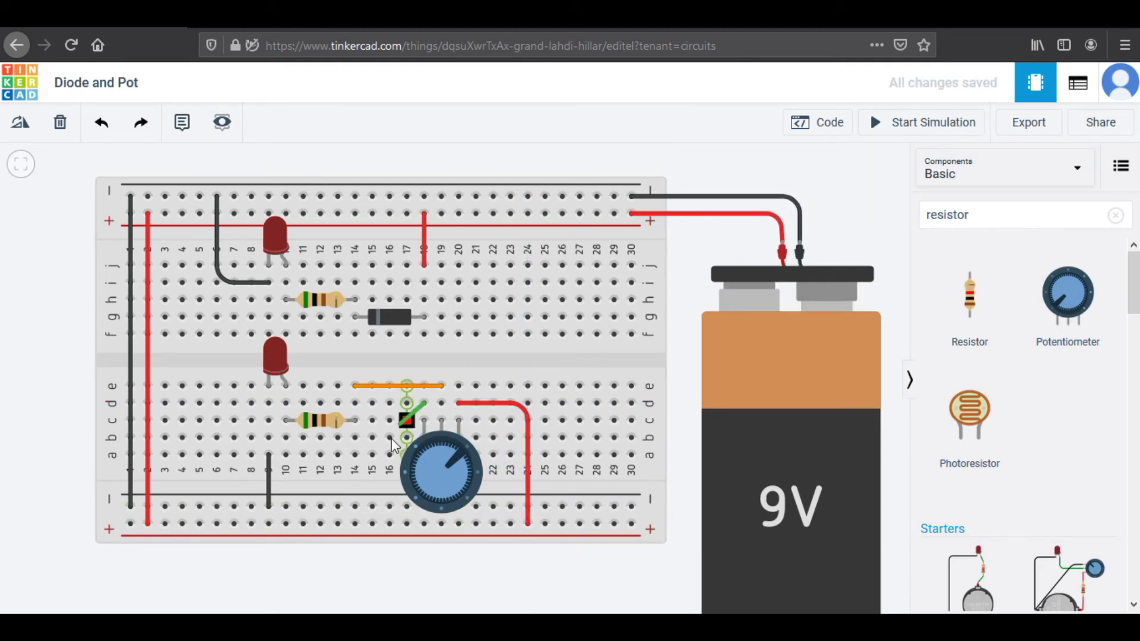
left_click(374, 510)
left_click(815, 197)
left_click(750, 221)
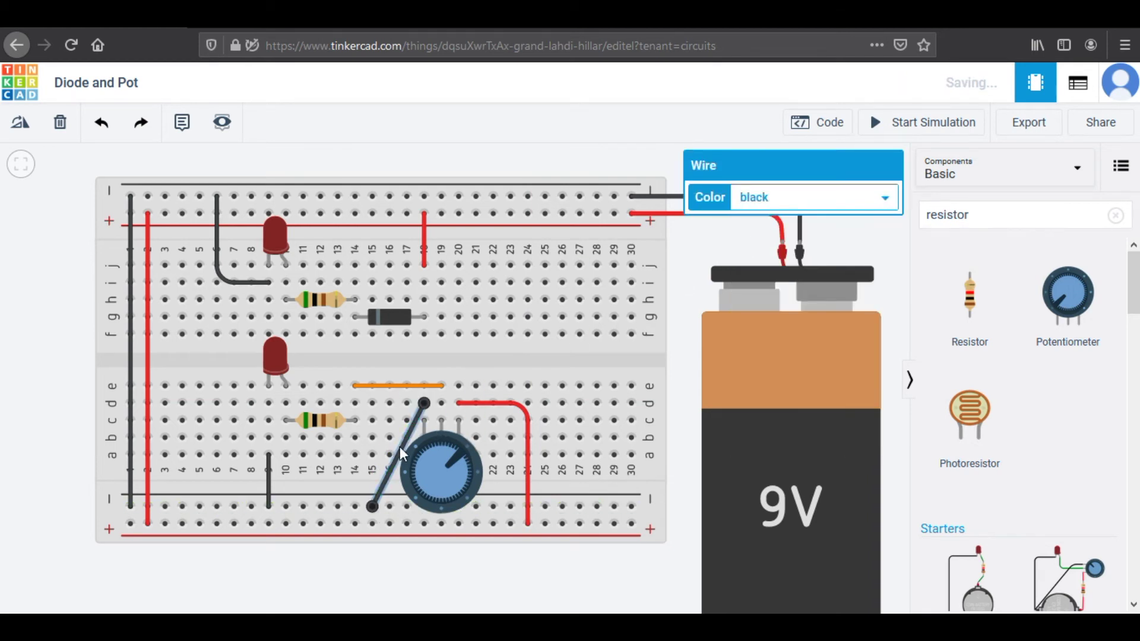
left_click_drag(404, 444, 373, 403)
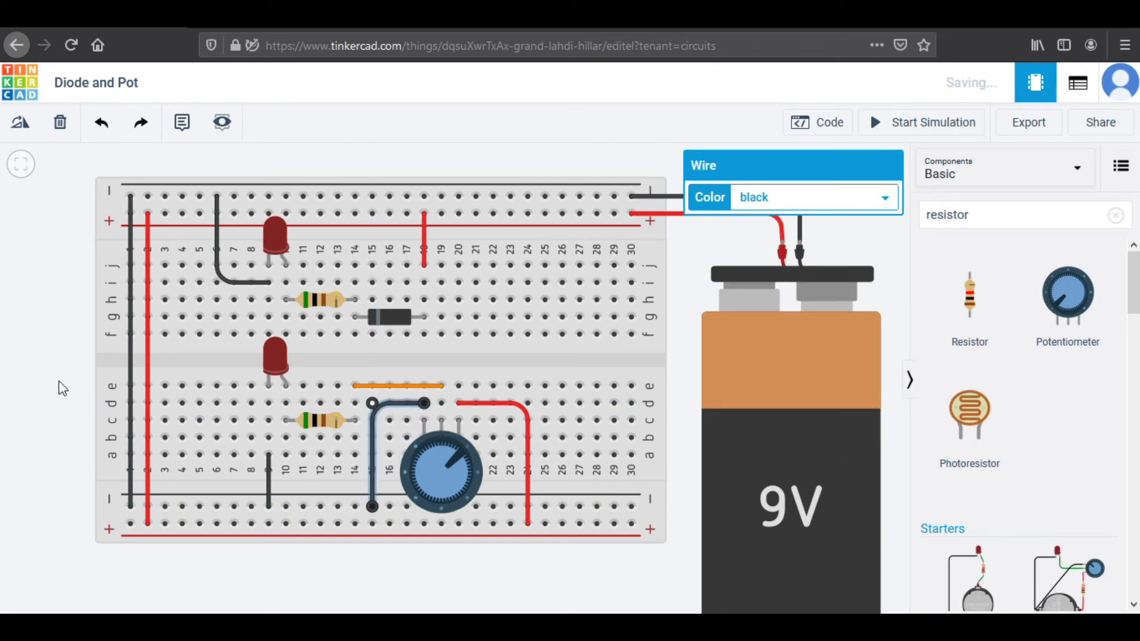
left_click(50, 368)
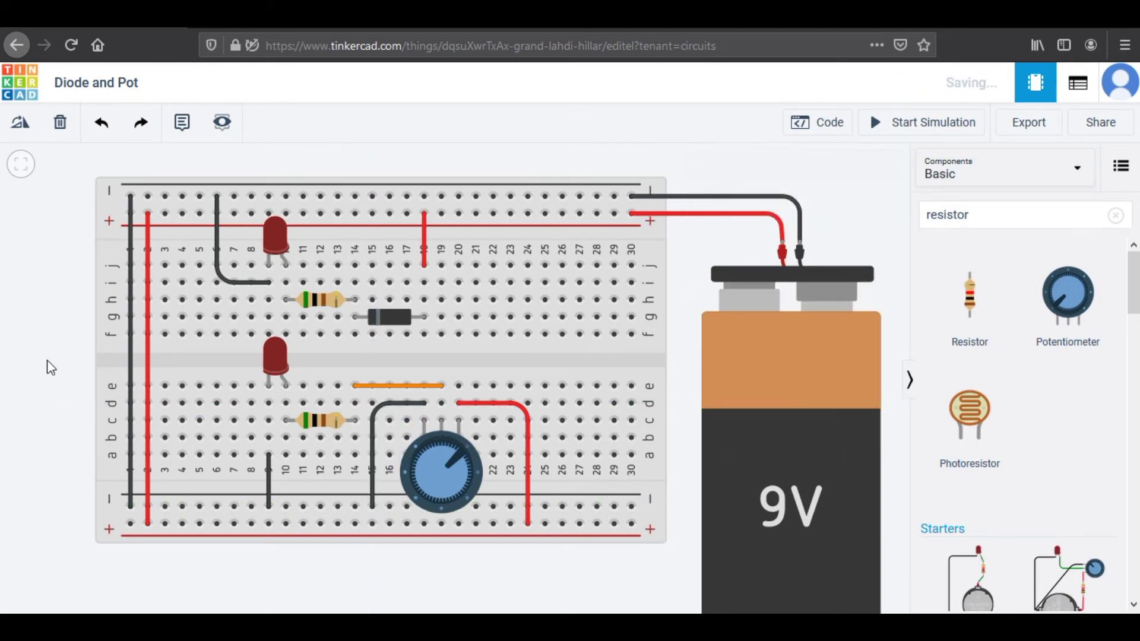
- Run the simulation, turn the potentiometer counterclockwise and back to check the lower LED's brightness, and stop it
left_click(925, 125)
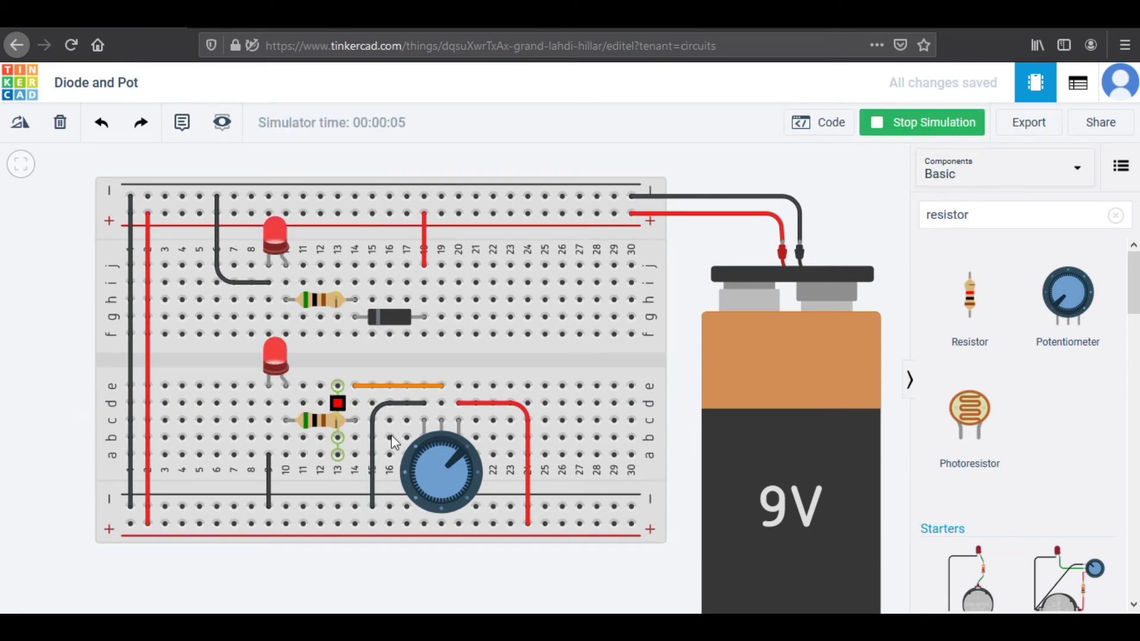
left_click_drag(456, 454, 426, 441)
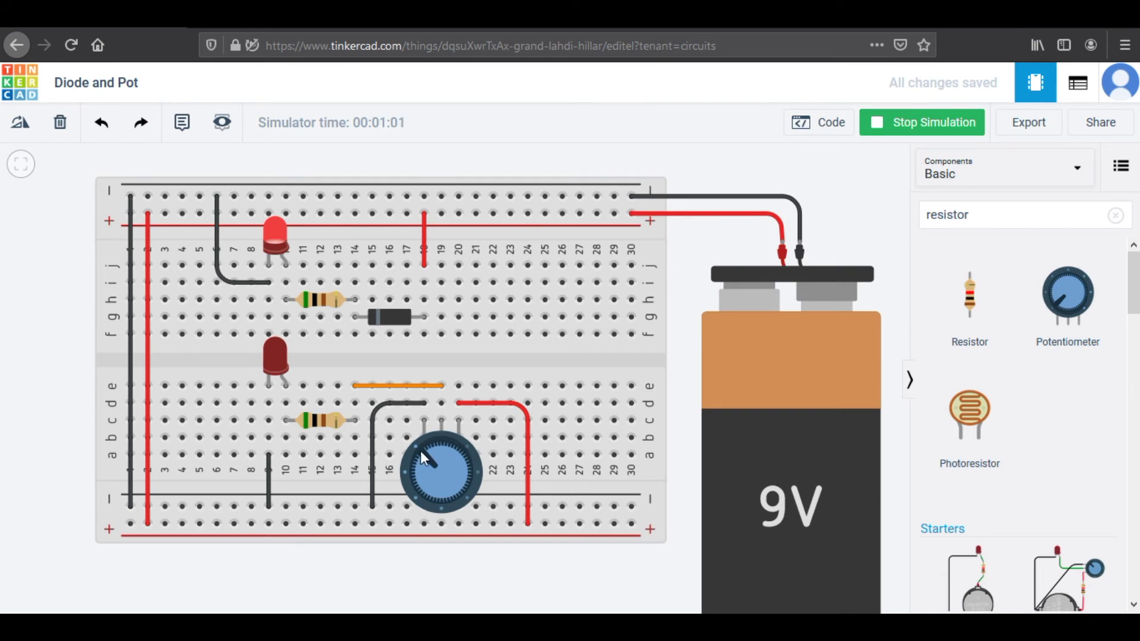
left_click_drag(420, 451, 464, 442)
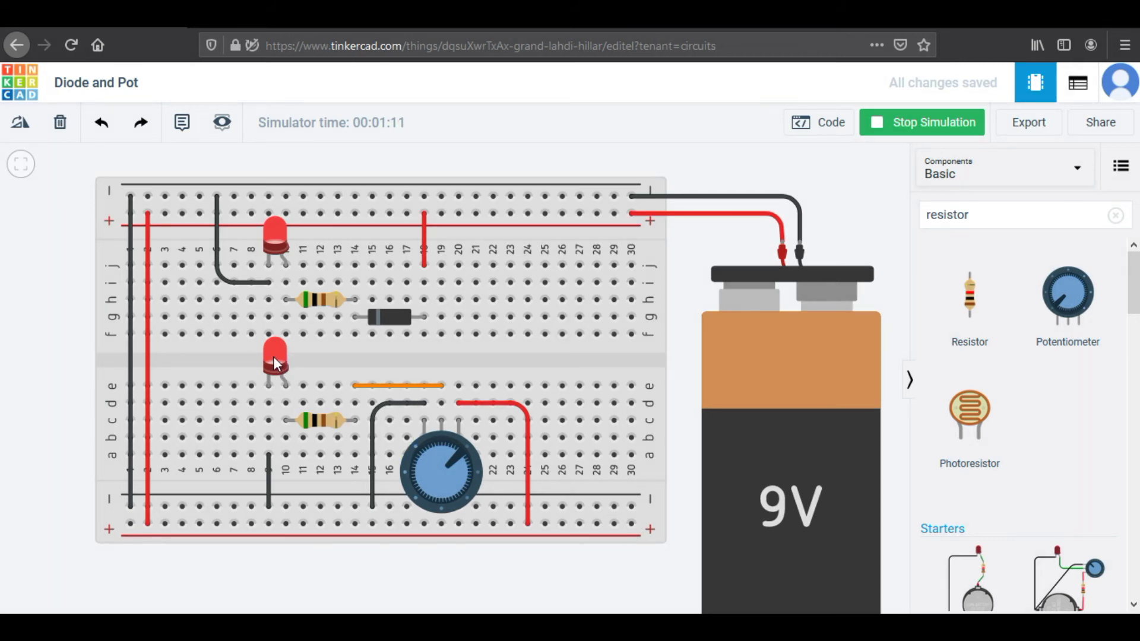
left_click(897, 131)
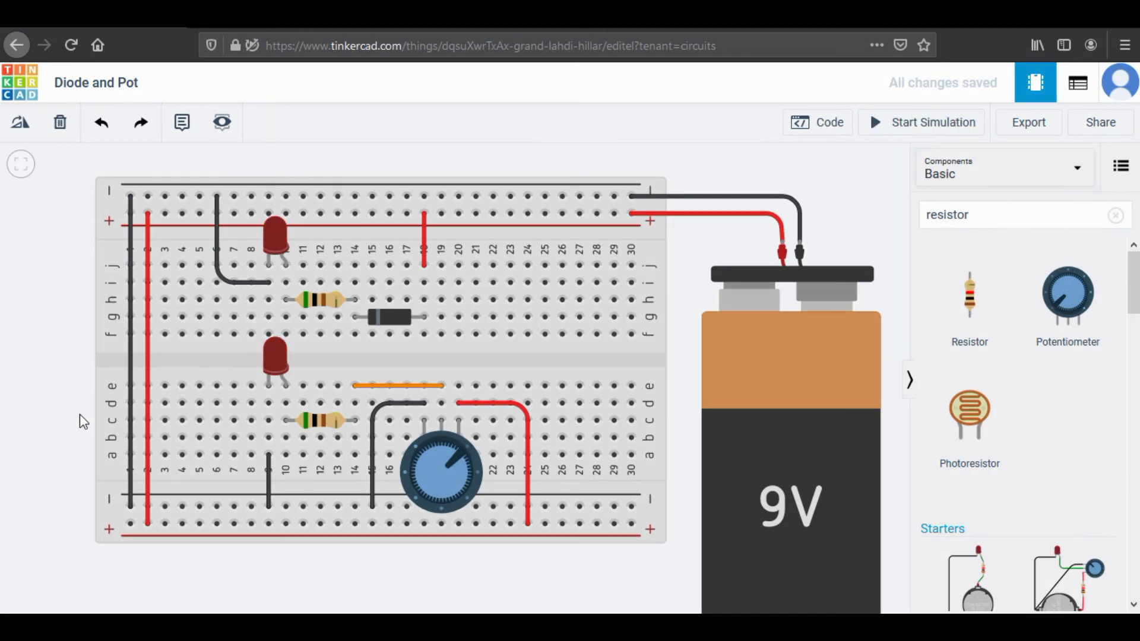
- Replace the lower 500 Ω resistor with an orange wire from d14 to d10
left_click(326, 425)
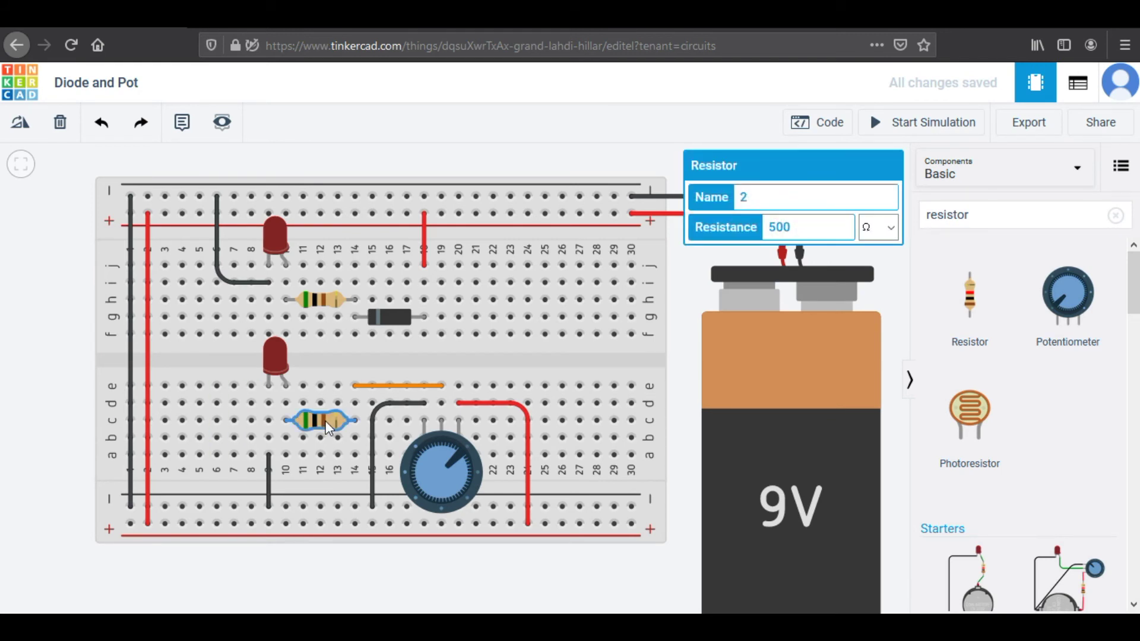
key("Delete")
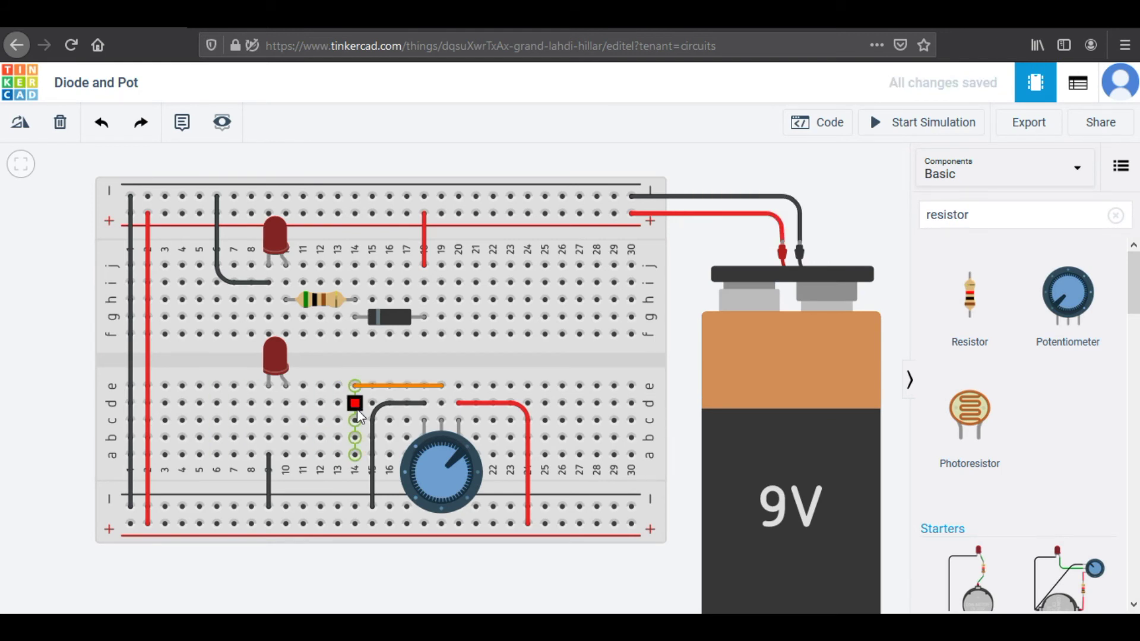
left_click(355, 404)
left_click(285, 404)
left_click(751, 200)
left_click(751, 245)
left_click(754, 199)
left_click(744, 261)
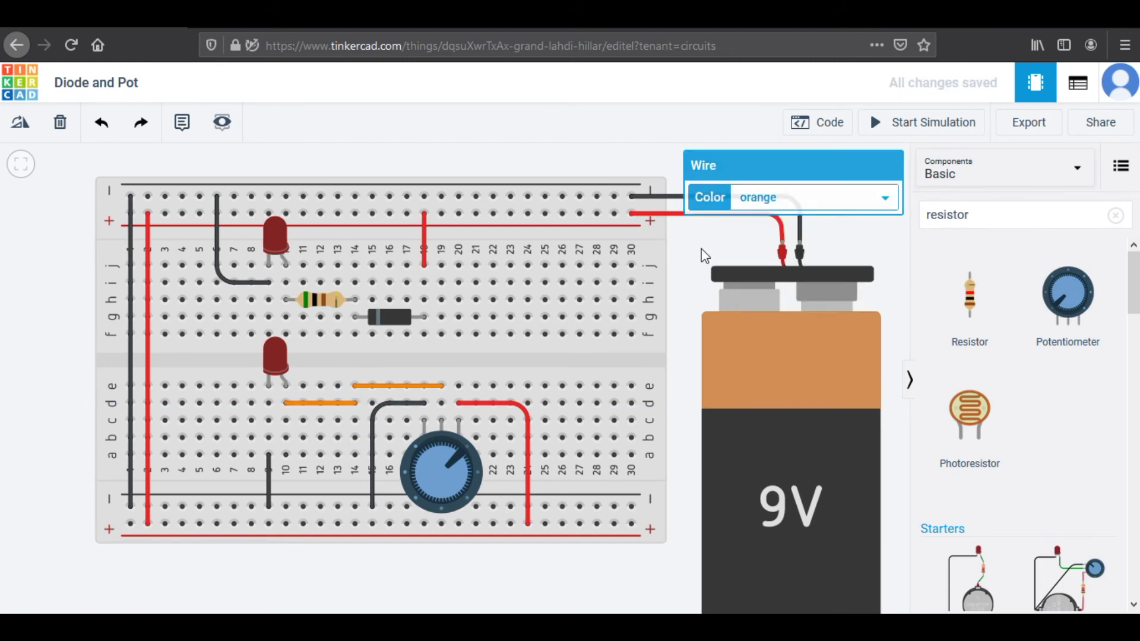
left_click(704, 255)
- Simulate the circuit without the lower resistor, turn the potentiometer slightly clockwise to check the LED, and stop the simulation
left_click(888, 126)
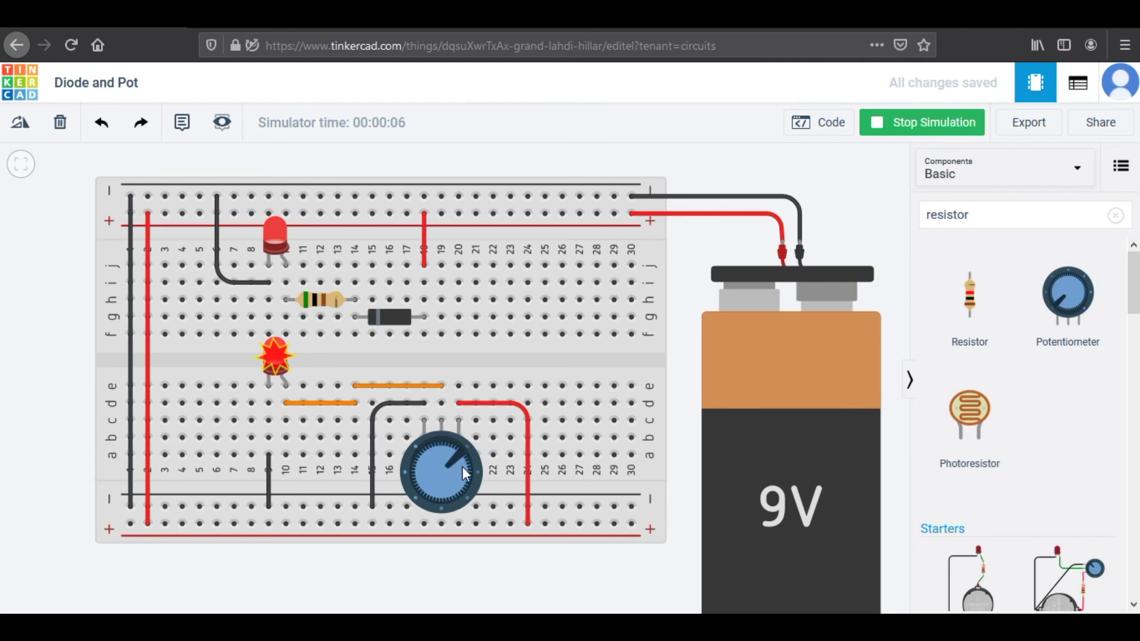
left_click_drag(458, 450, 460, 466)
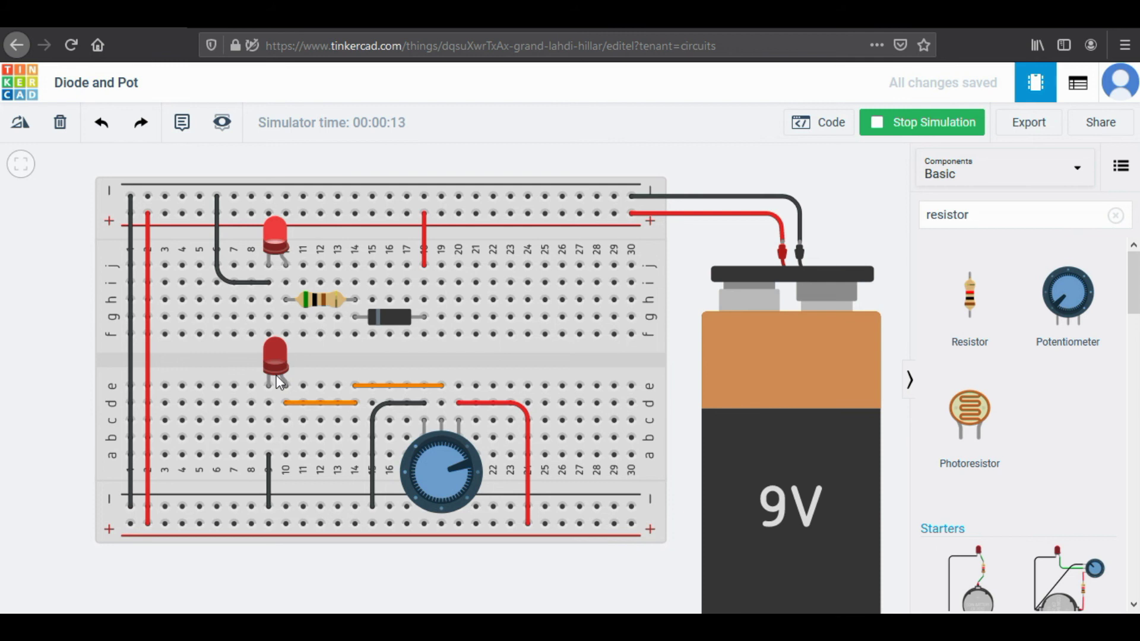
left_click(884, 125)
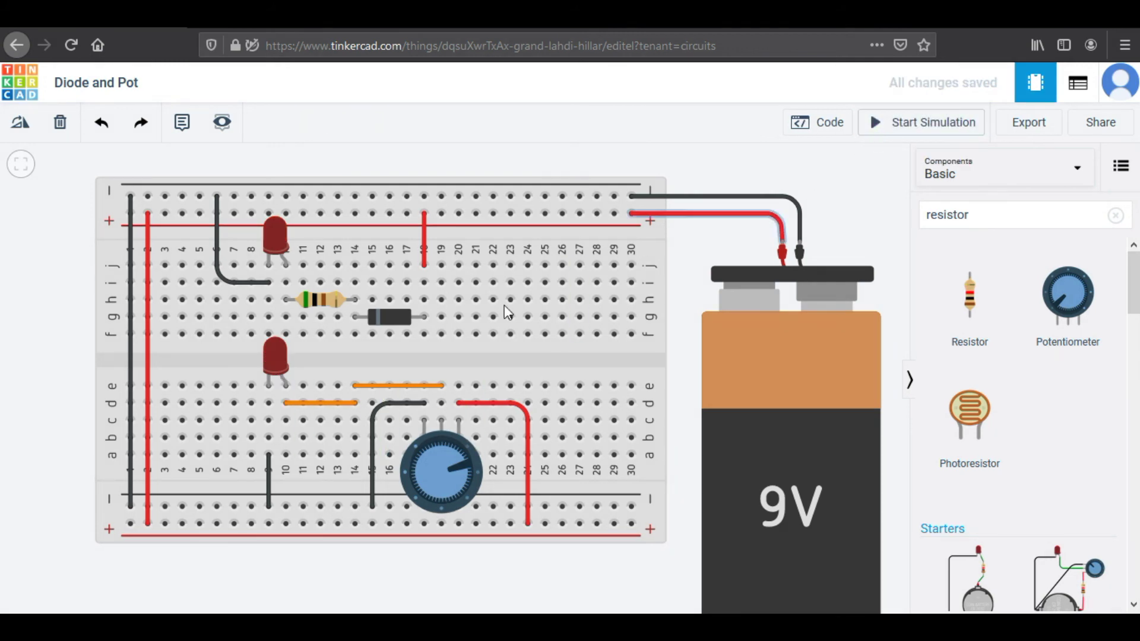
- Delete the orange wire in row d and undo the recent edits until the lower 500 Ω resistor is restored
left_click(316, 403)
key("Delete")
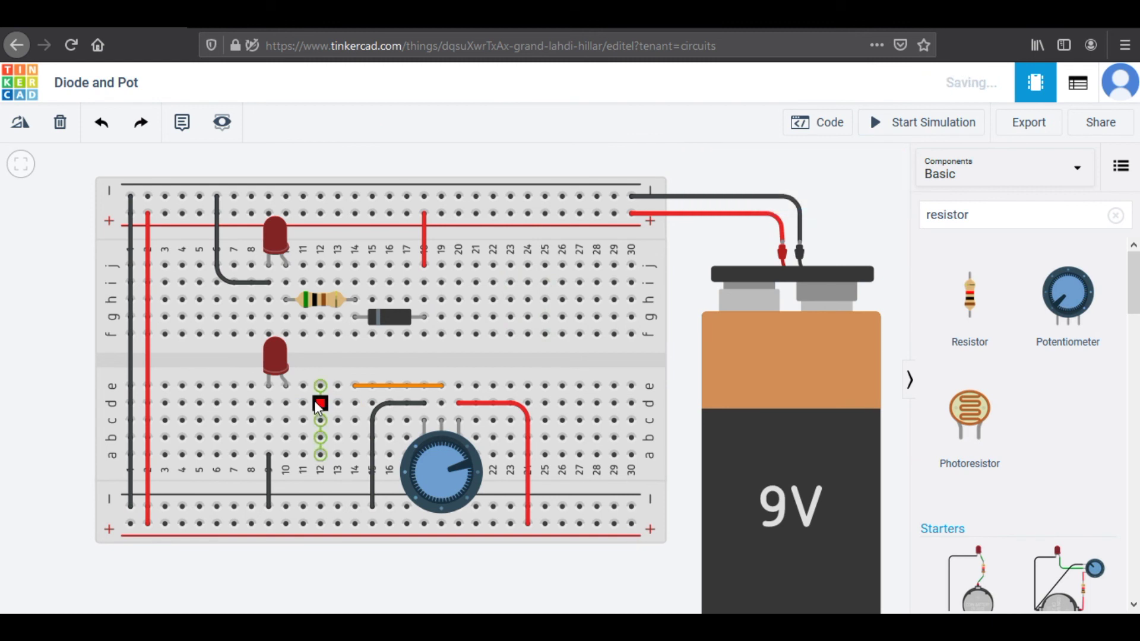
left_click(108, 142)
left_click(106, 126)
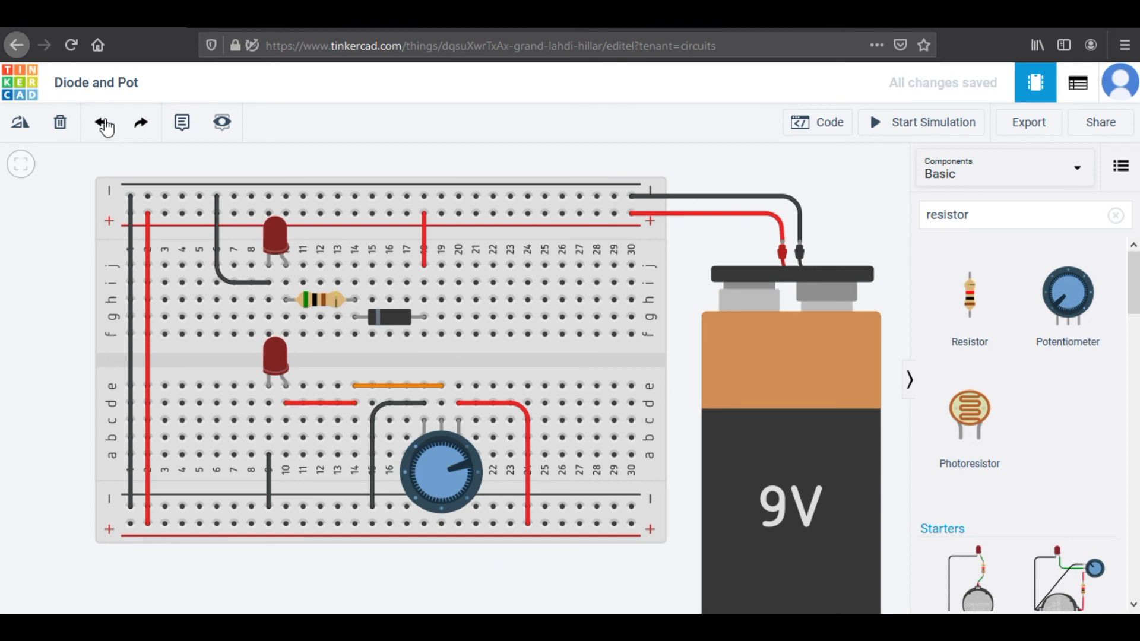
left_click(107, 126)
left_click(107, 126)
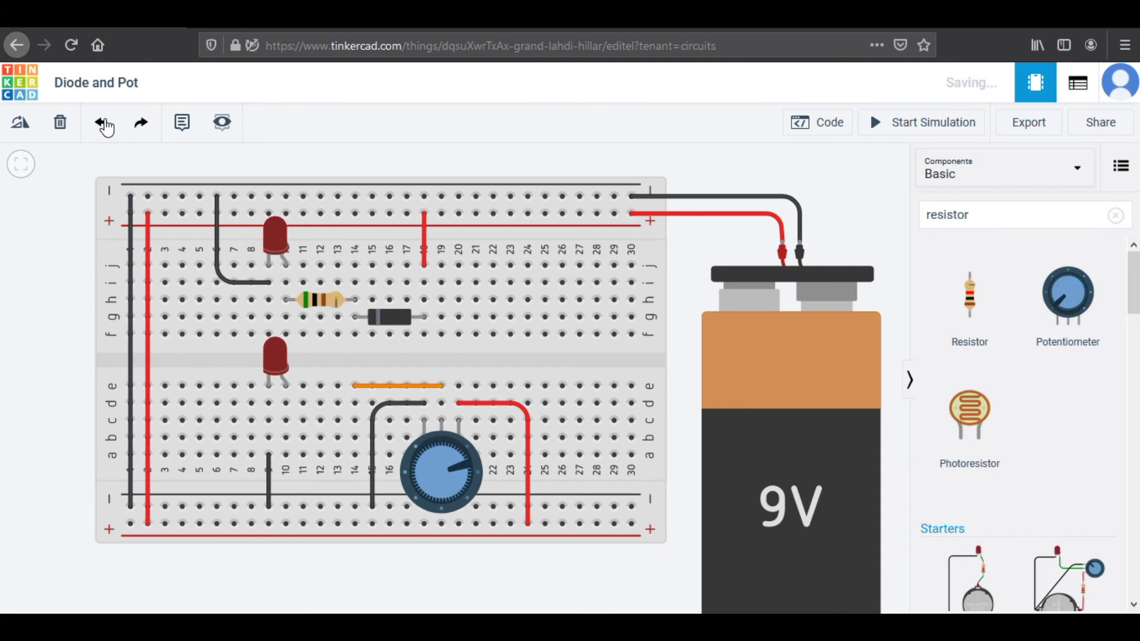
left_click(107, 125)
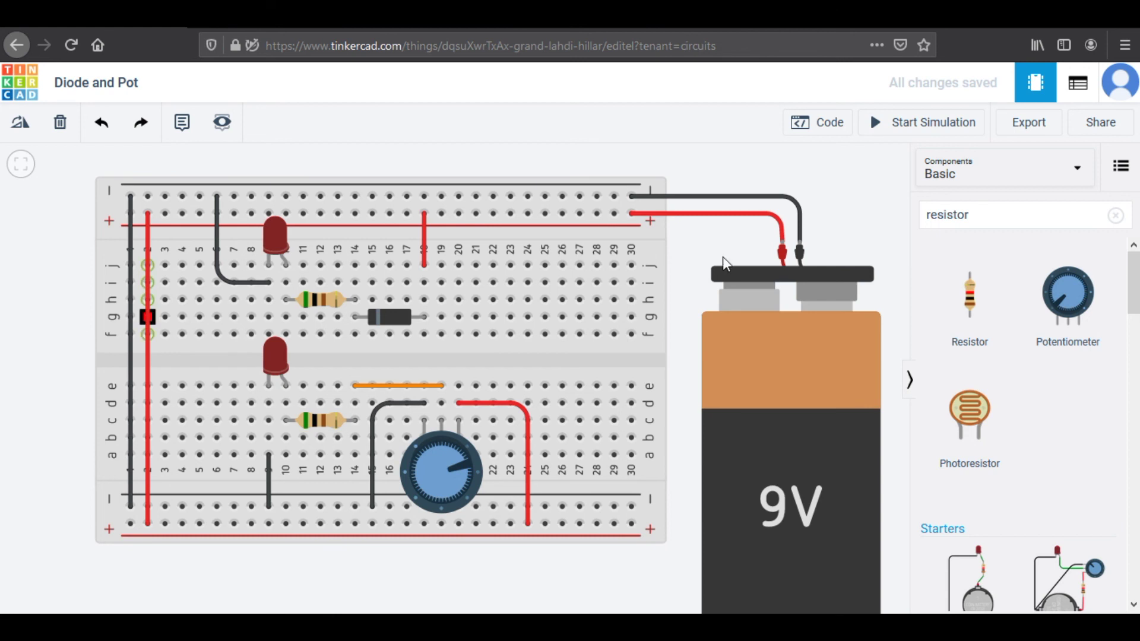
- Simulate the circuit with the lower resistor in place, adjust the potentiometer to check the LED, and stop the simulation
left_click(896, 133)
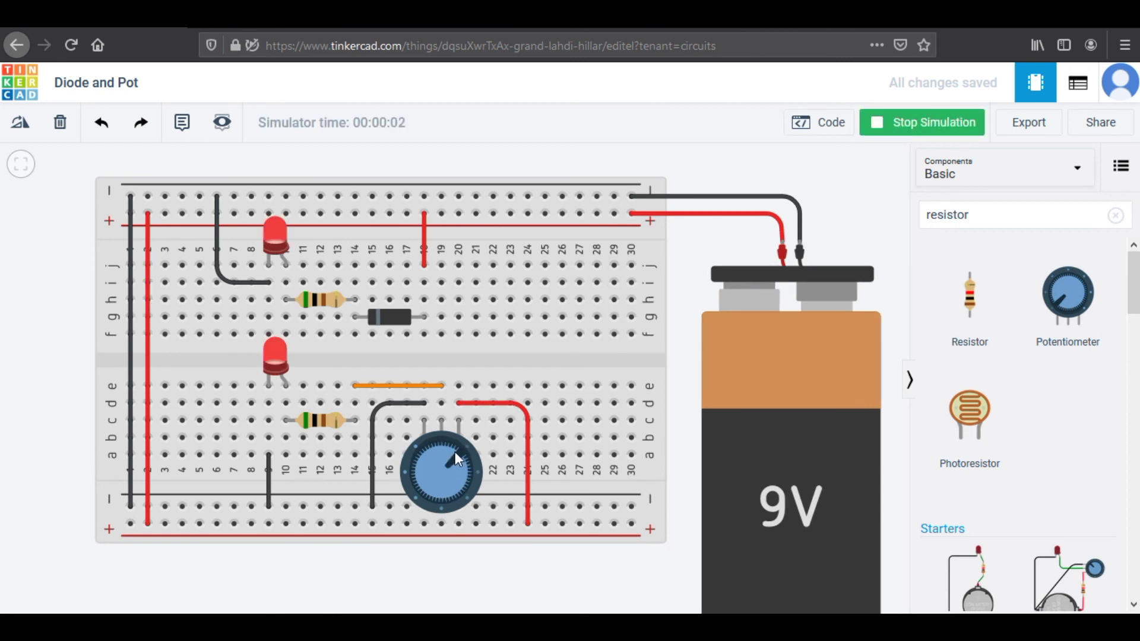
mouse_move(457, 457)
left_mouse_down()
mouse_move(447, 497)
mouse_move(422, 469)
mouse_move(428, 443)
mouse_move(415, 494)
mouse_move(460, 476)
mouse_move(454, 446)
left_mouse_up()
left_click(892, 128)
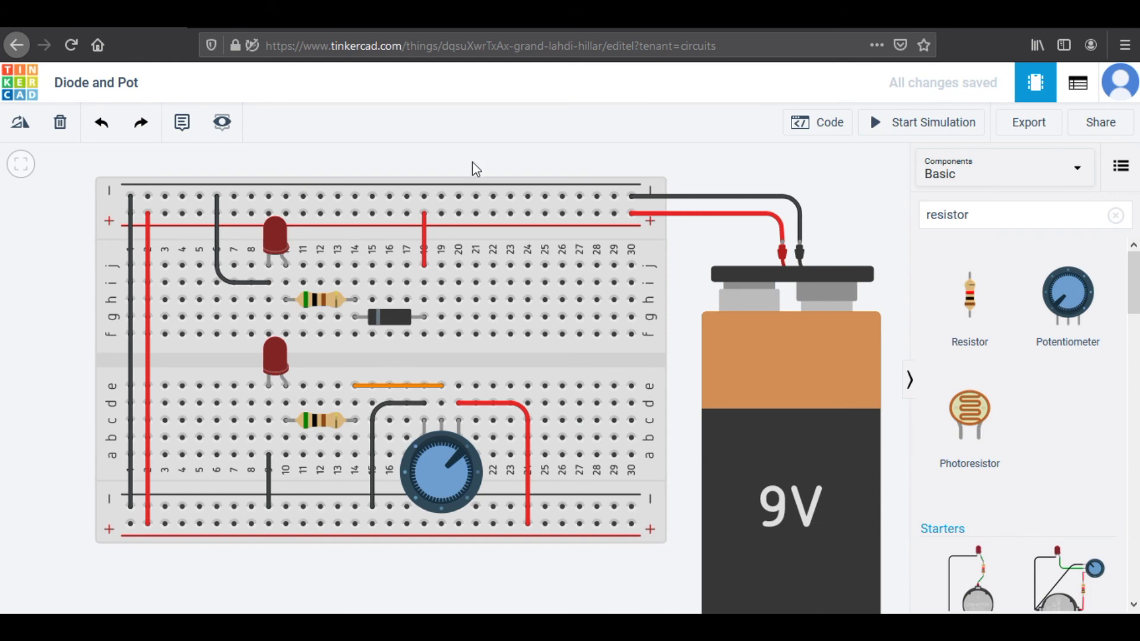
- Leave the circuit editor and return to the circuit designs dashboard
left_click(21, 83)
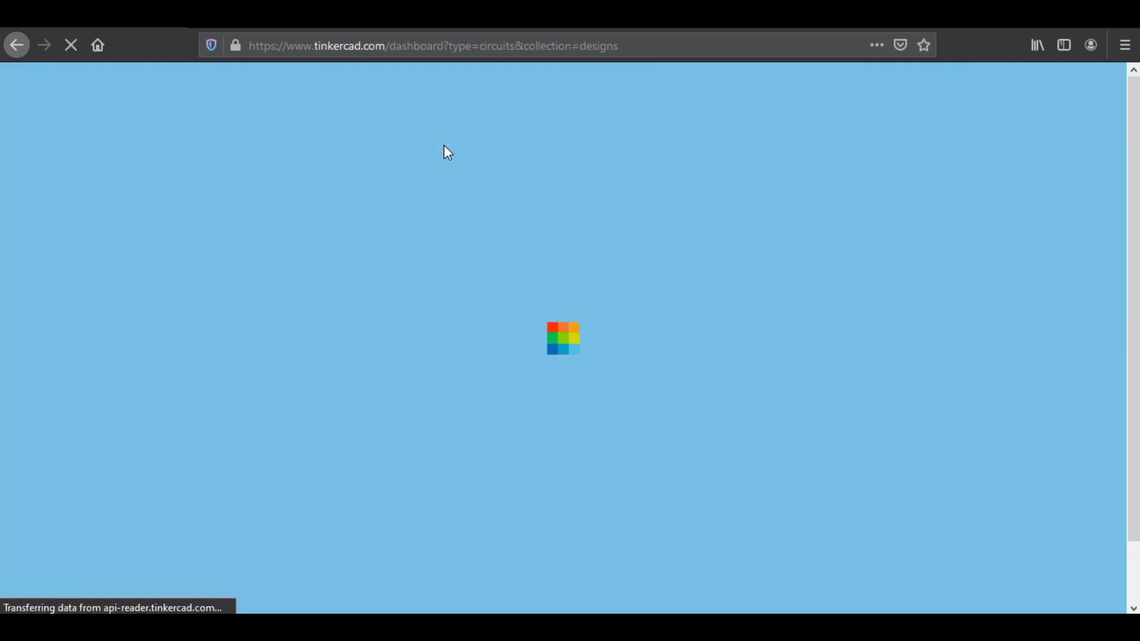